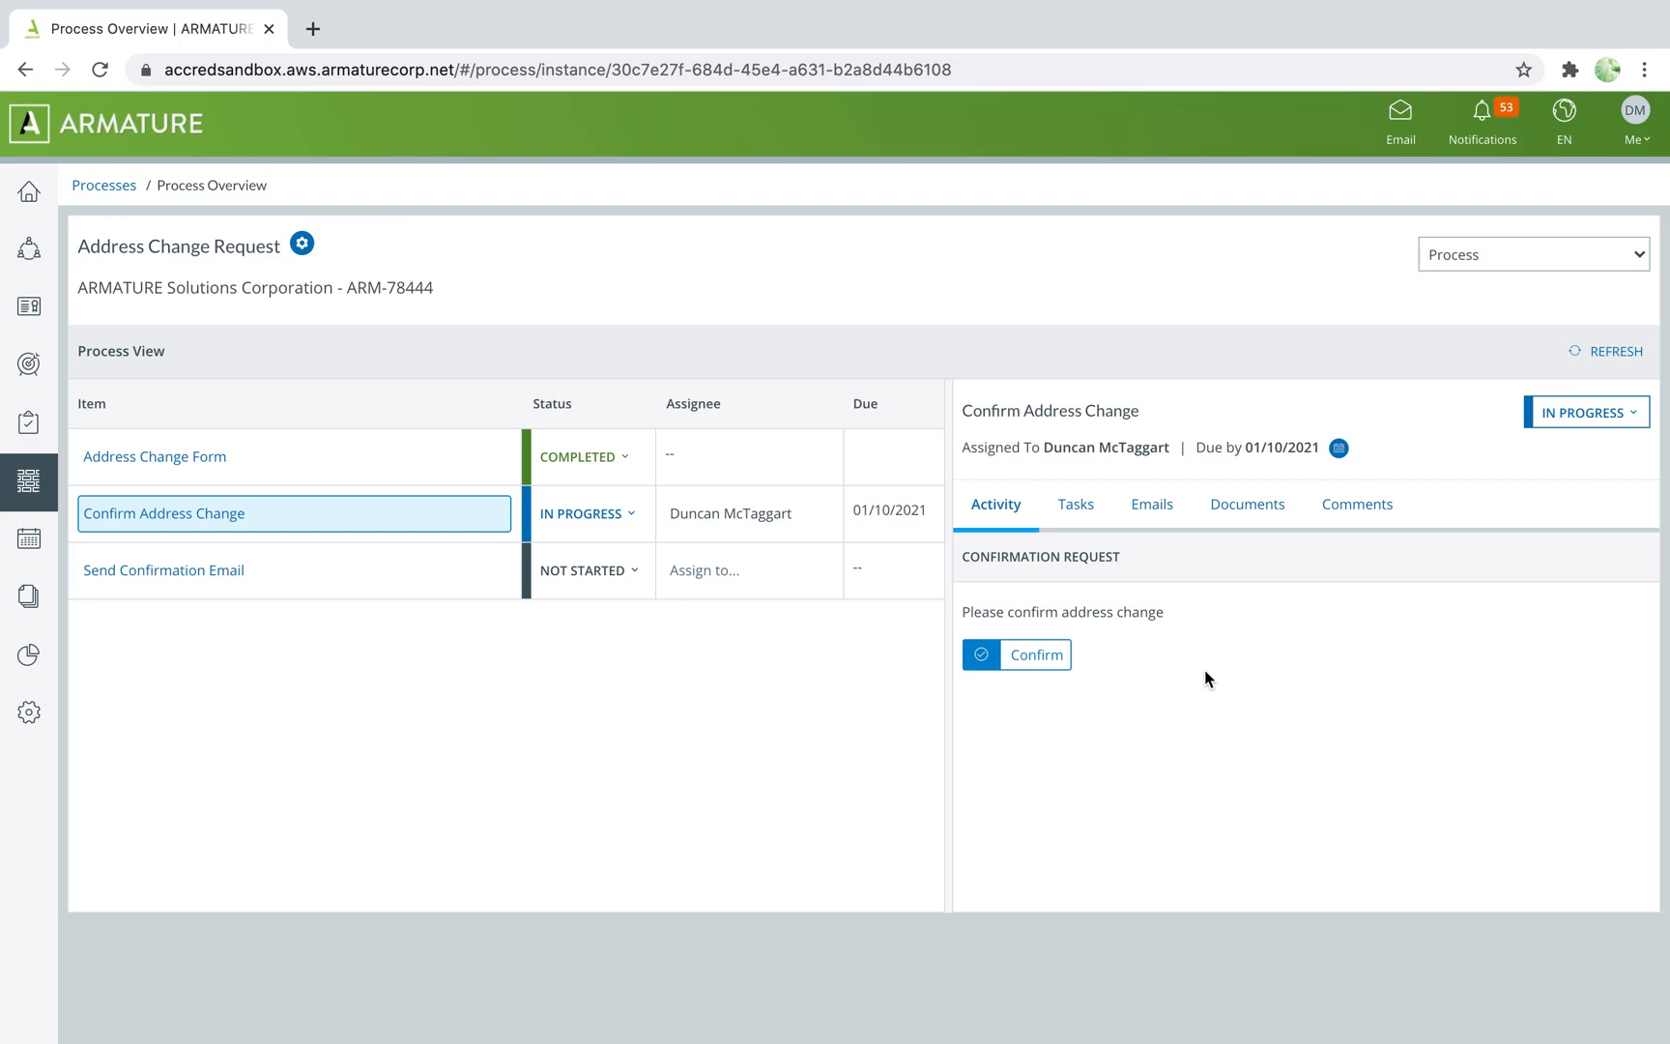
Confirm the pending address change in the Confirm Address Change activity of the Address Change Request process.
left_click(1037, 657)
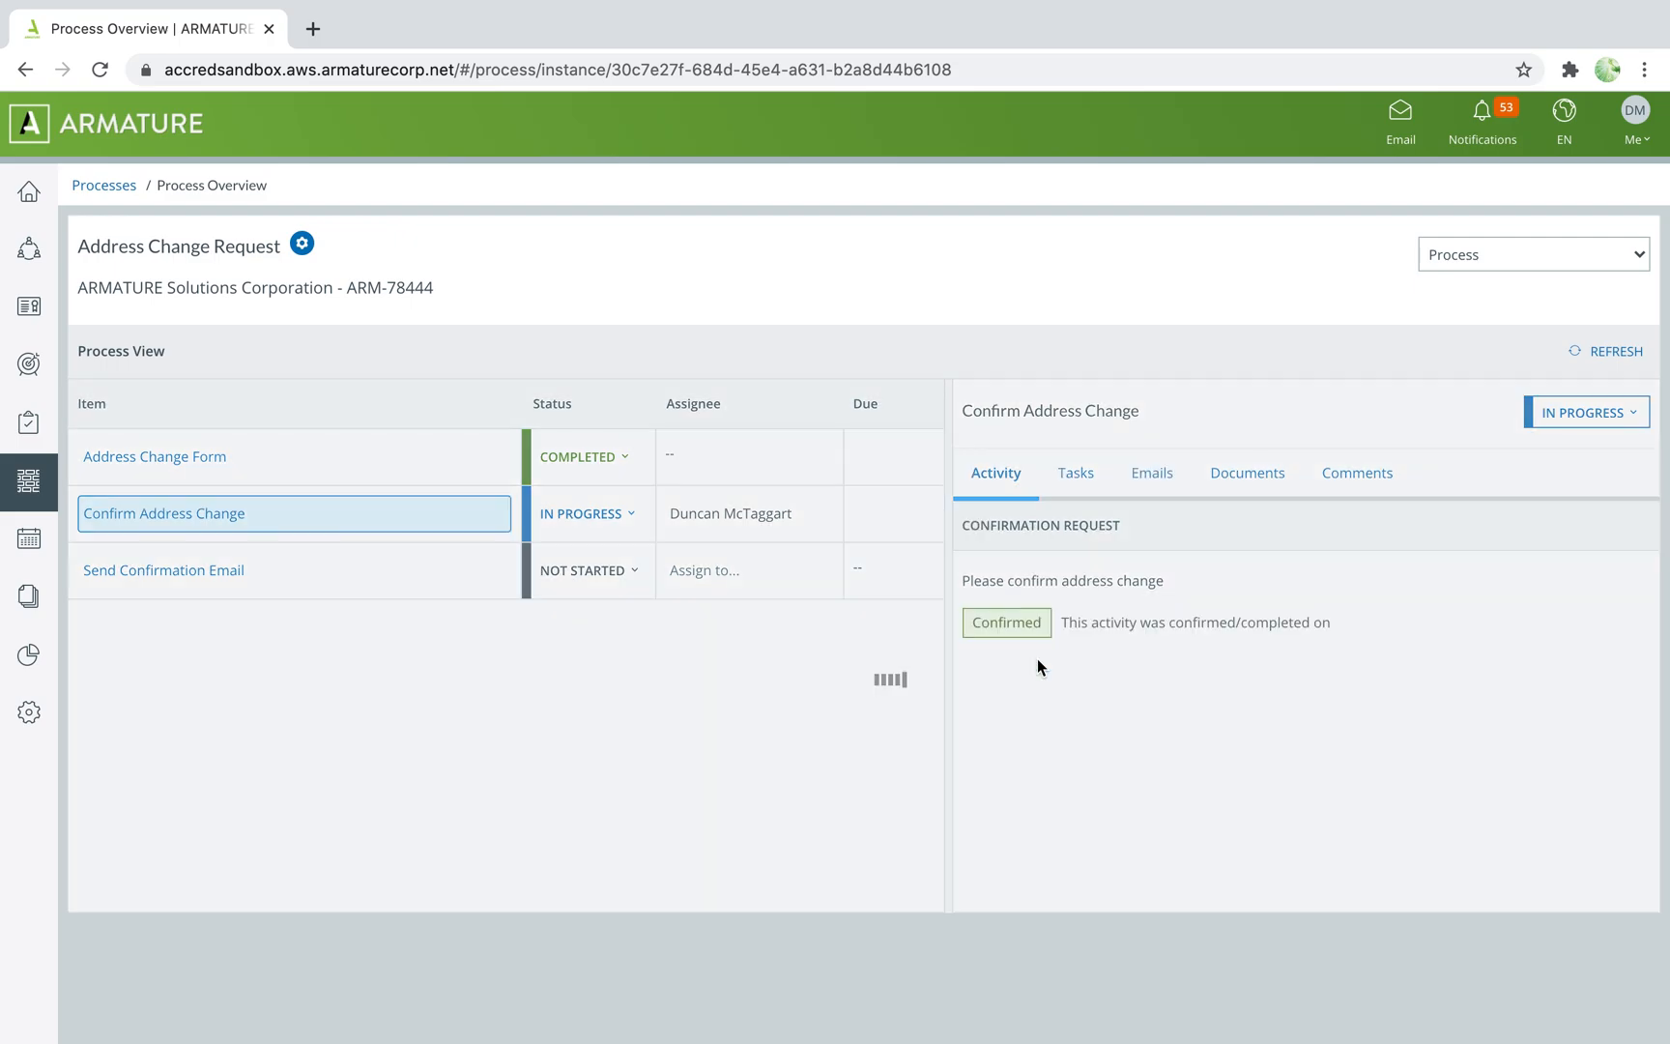
left_click(962, 323)
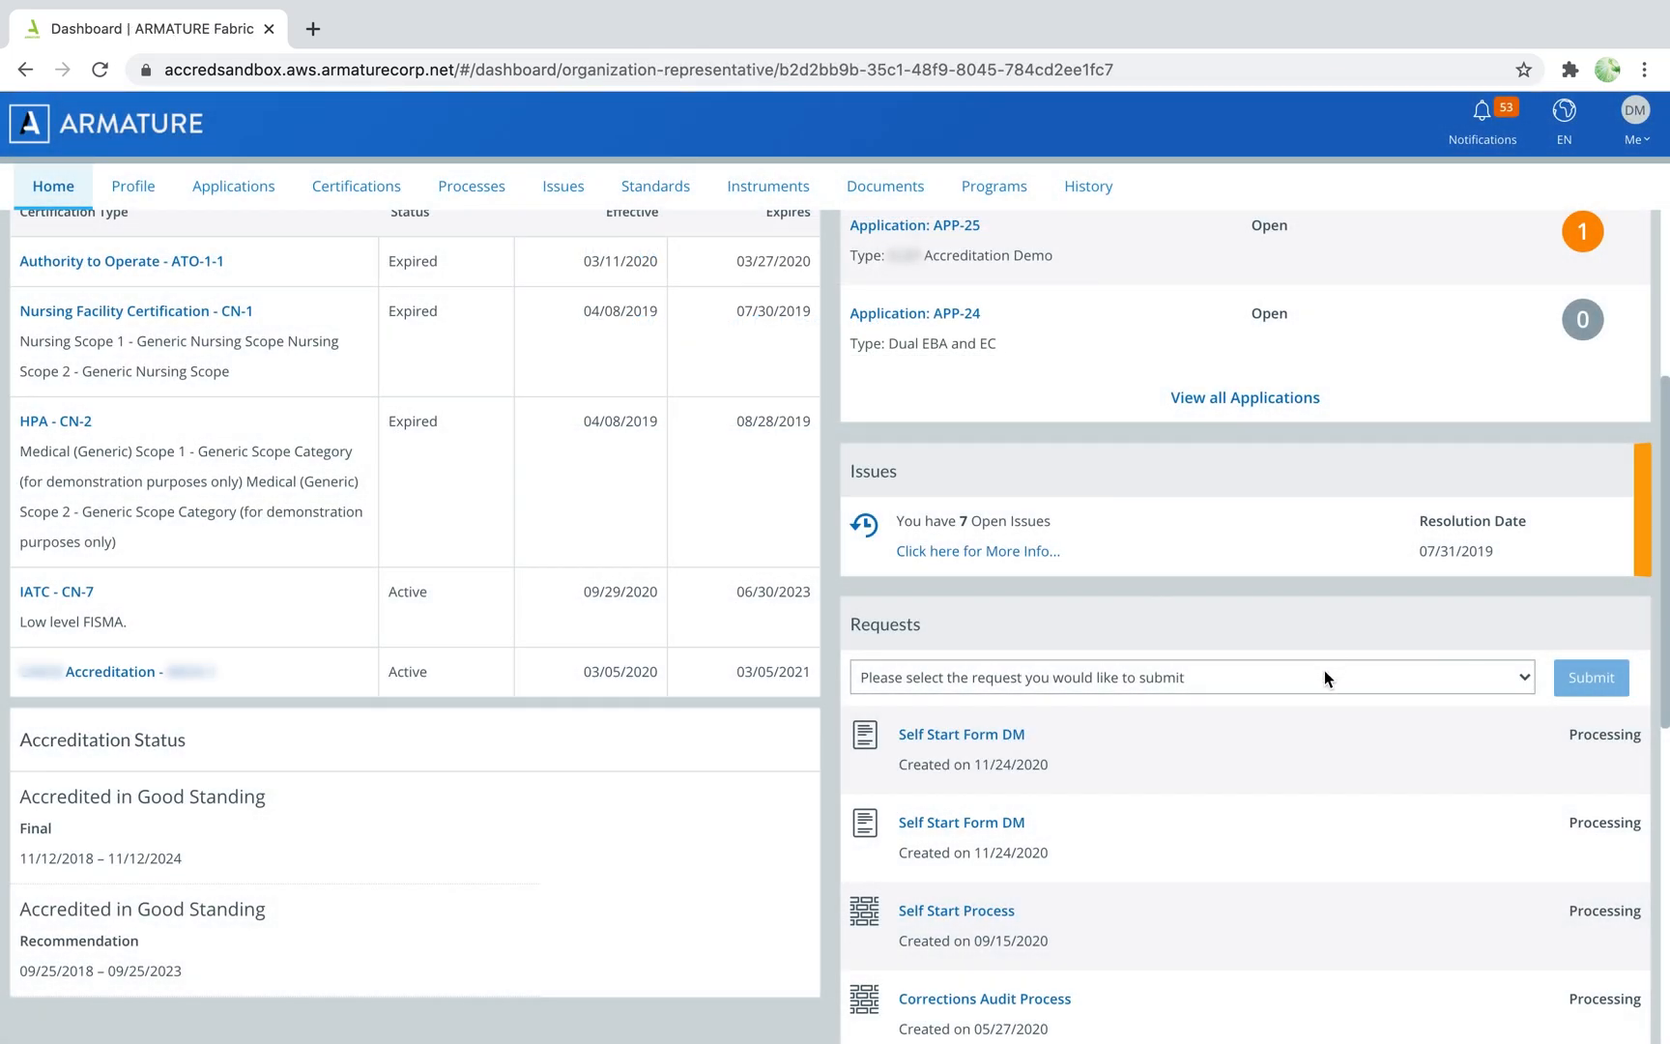
Start an Address Change Request from the organization dashboard and submit its Address Change Form (Example).
left_click(1327, 678)
left_click(1325, 691)
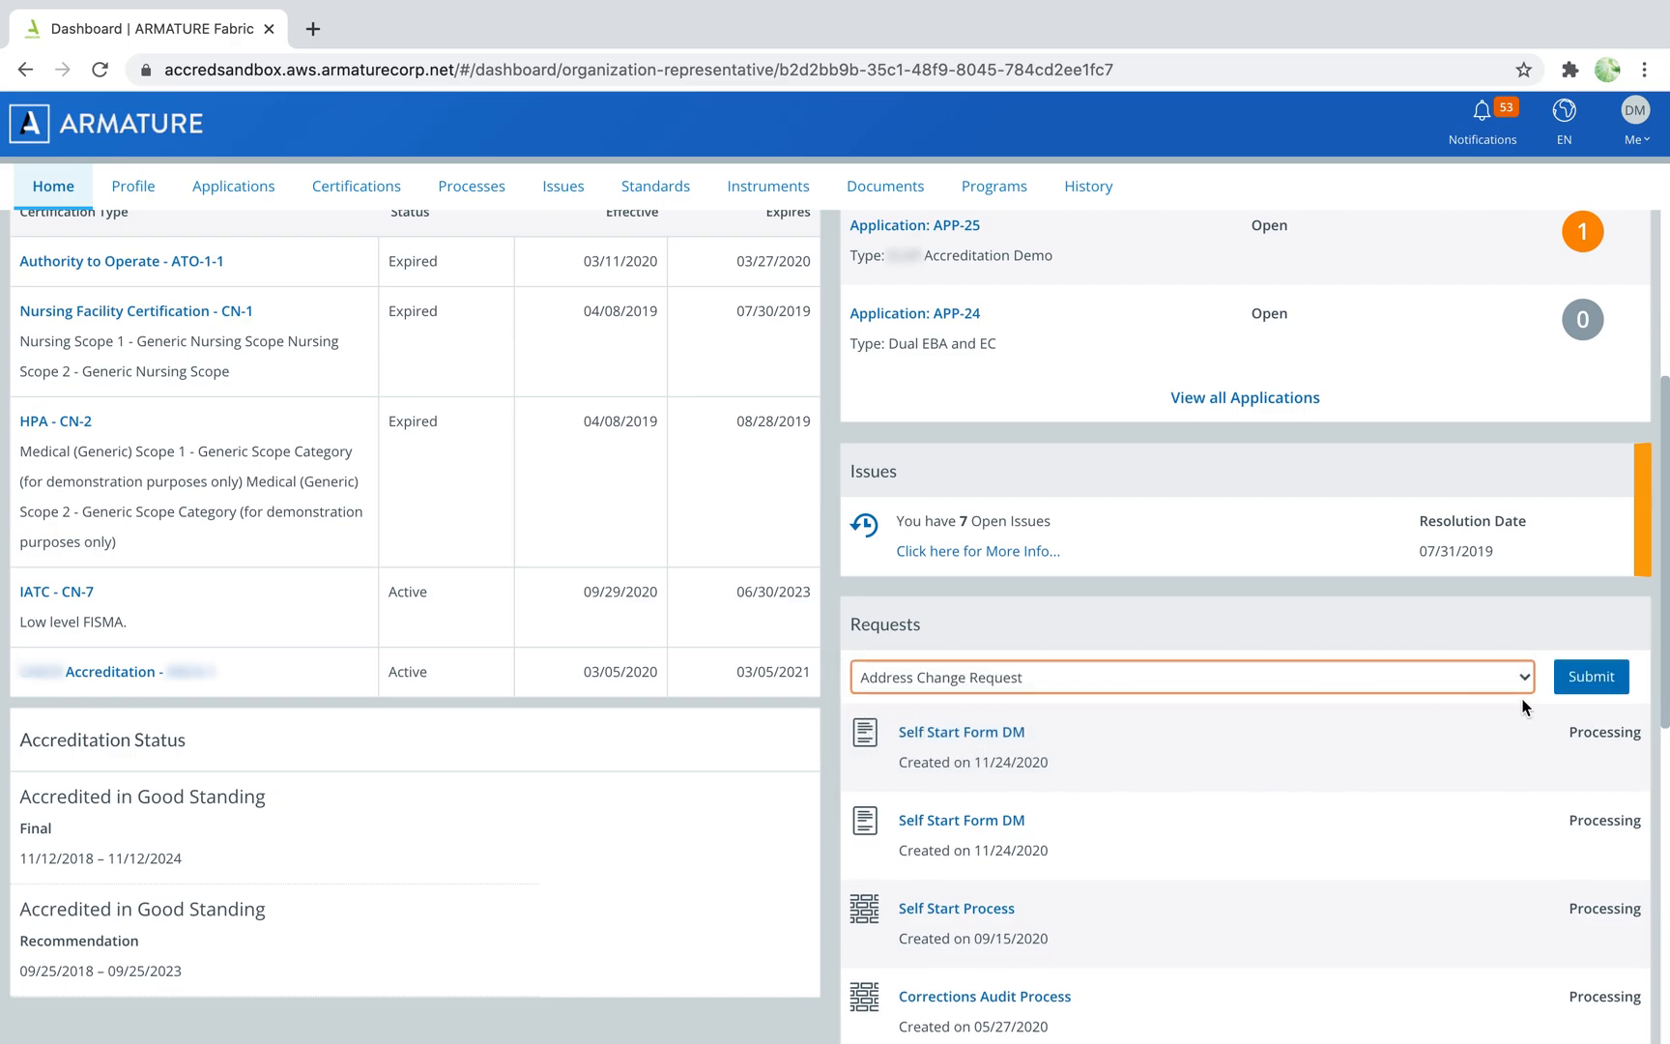
left_click(1581, 680)
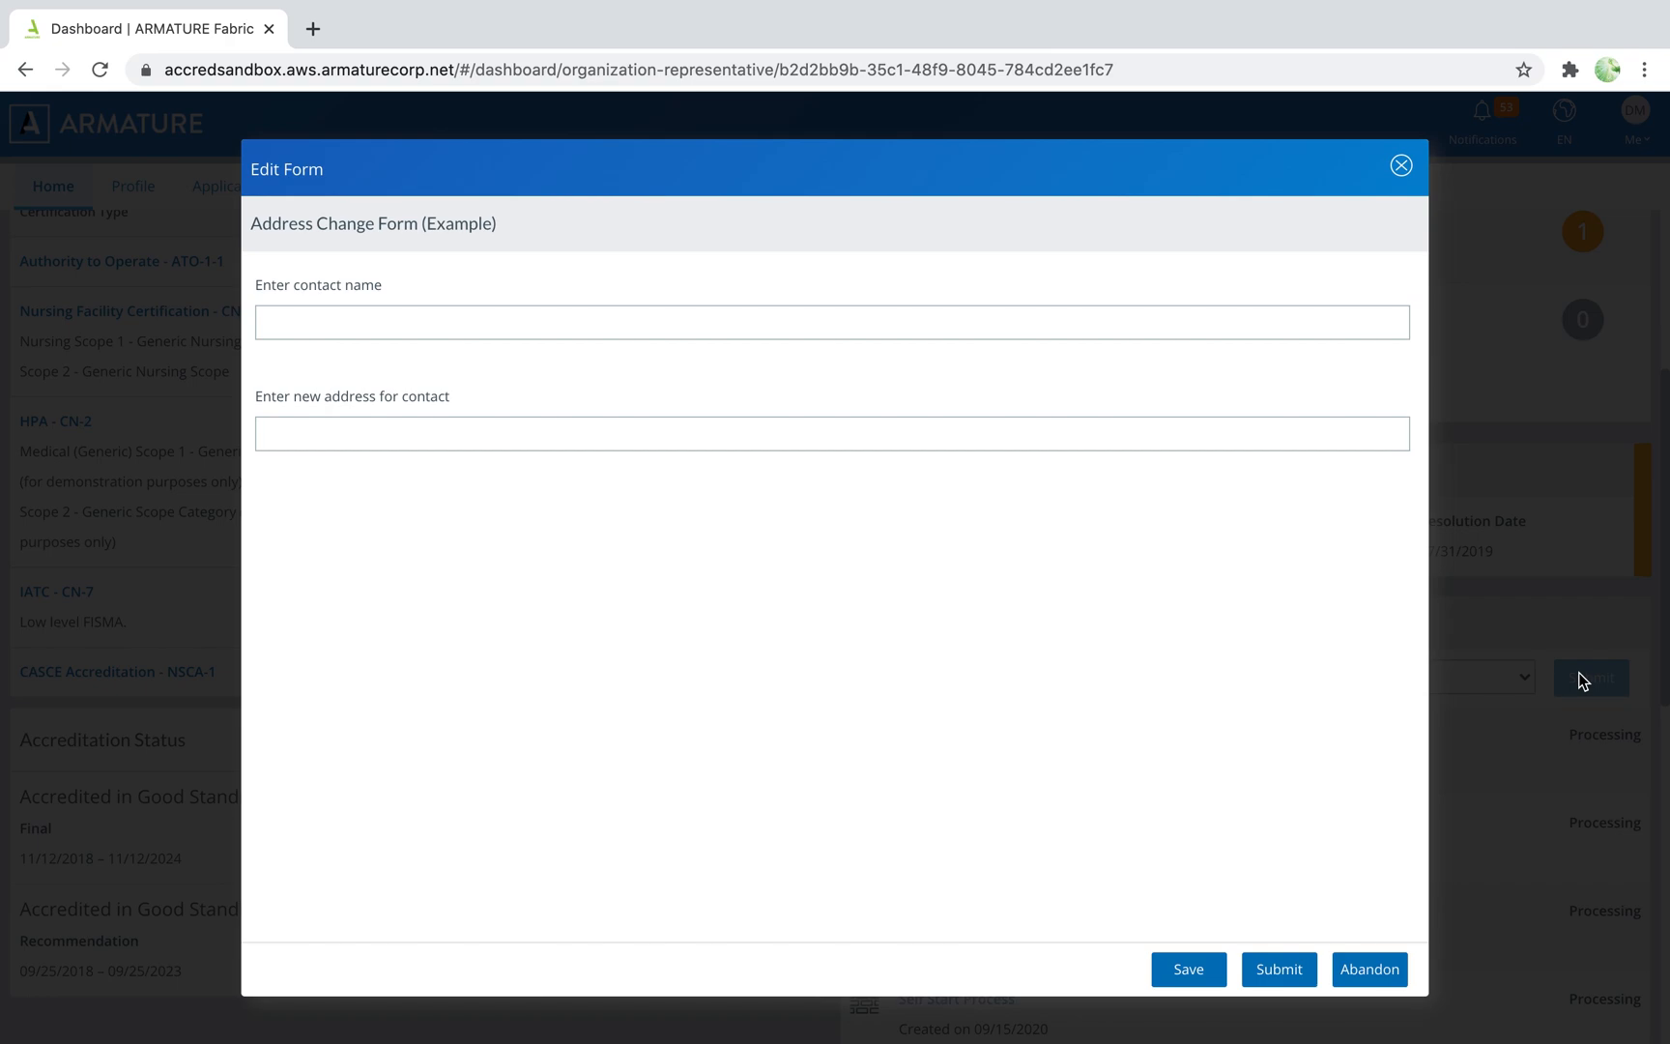
left_click(1289, 968)
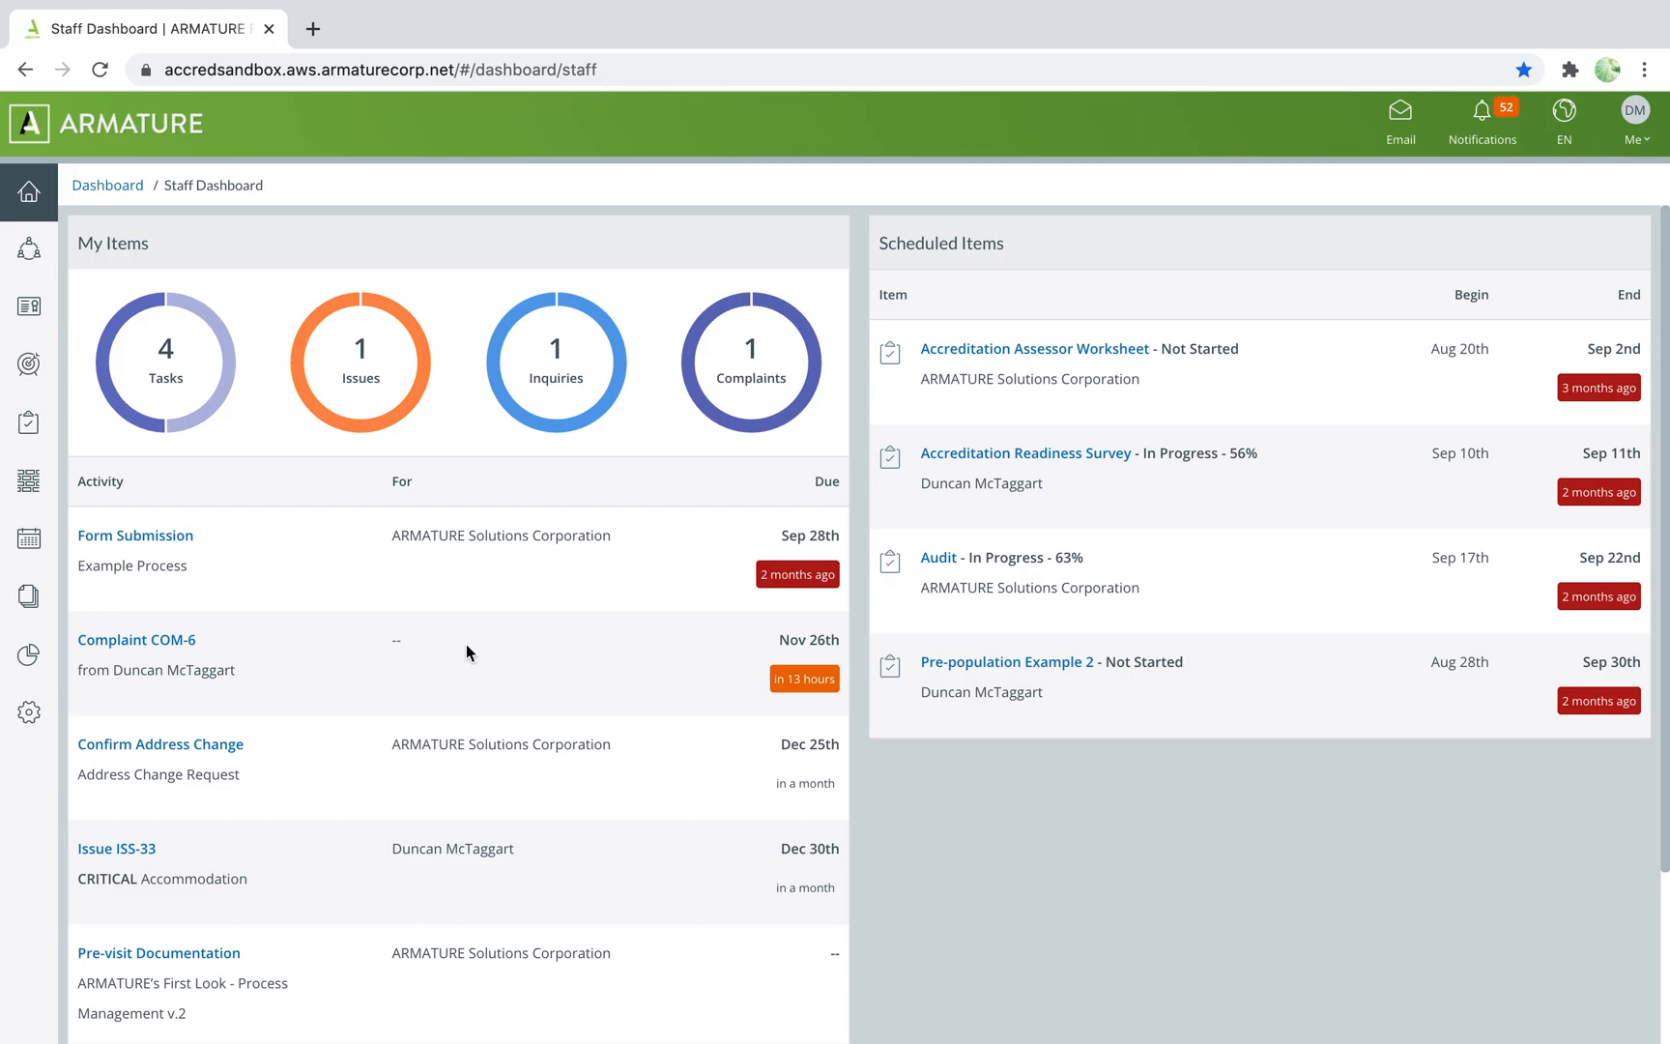
Open the assigned Confirm Address Change item and view the submitted Address Change Form (Example).
left_click(174, 759)
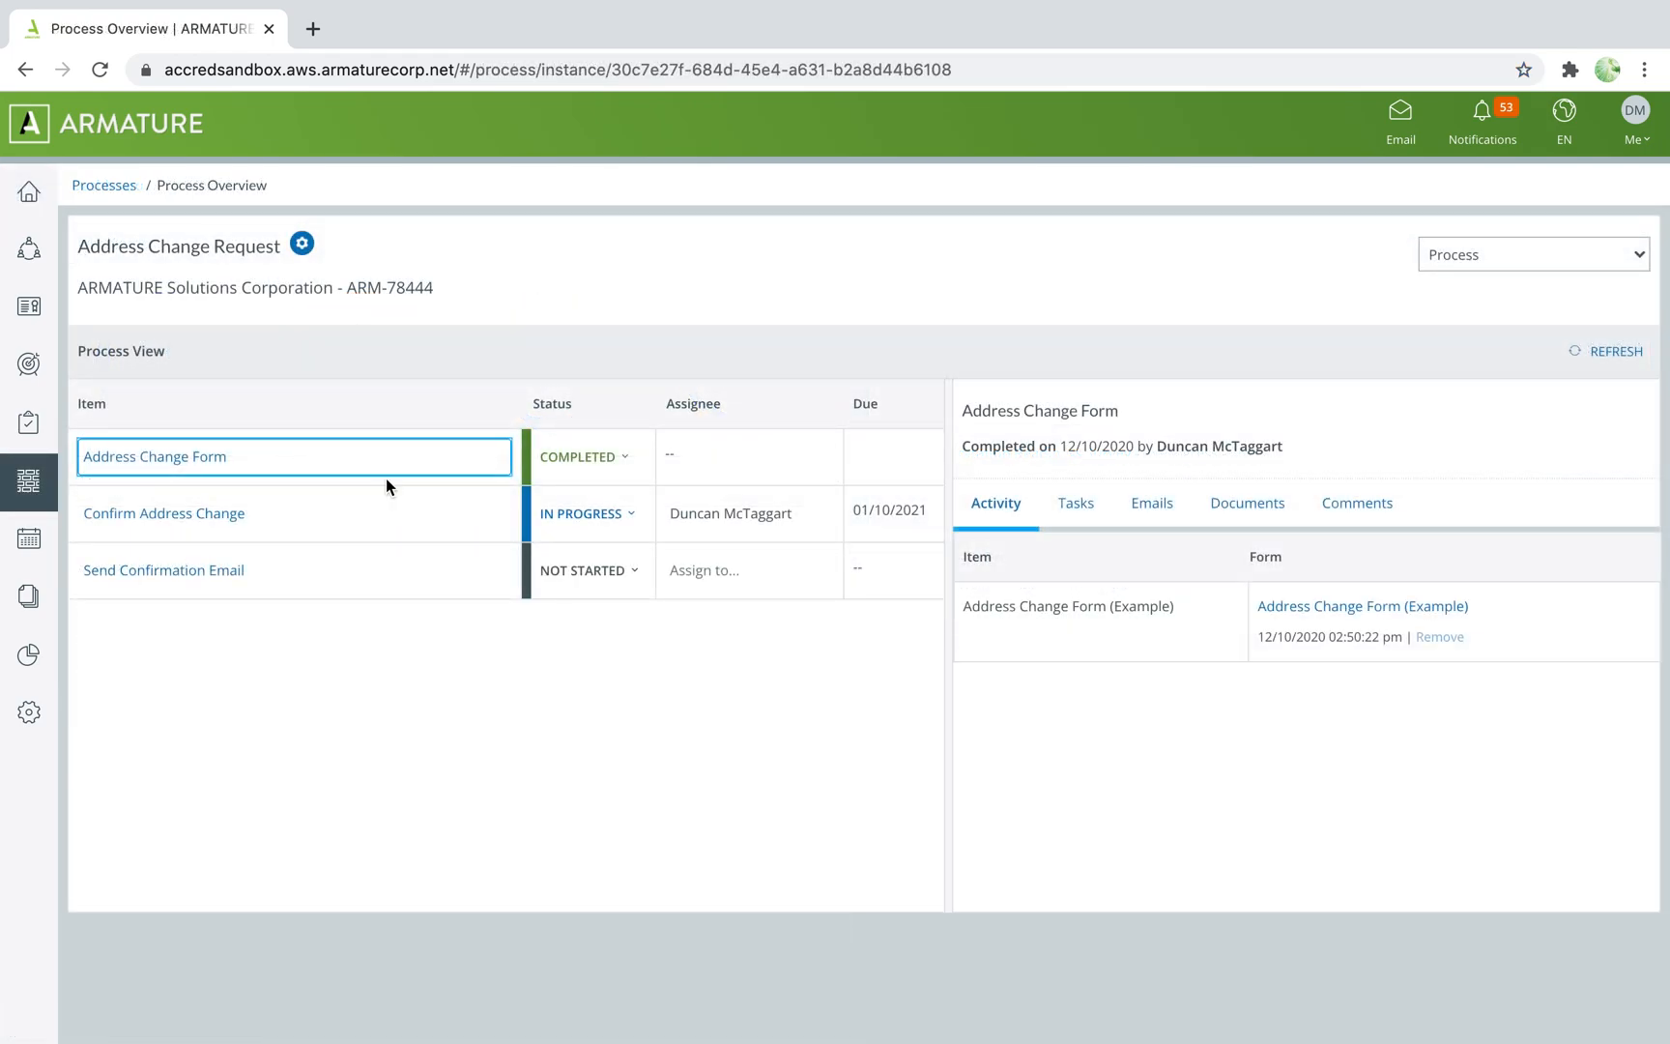
left_click(1313, 609)
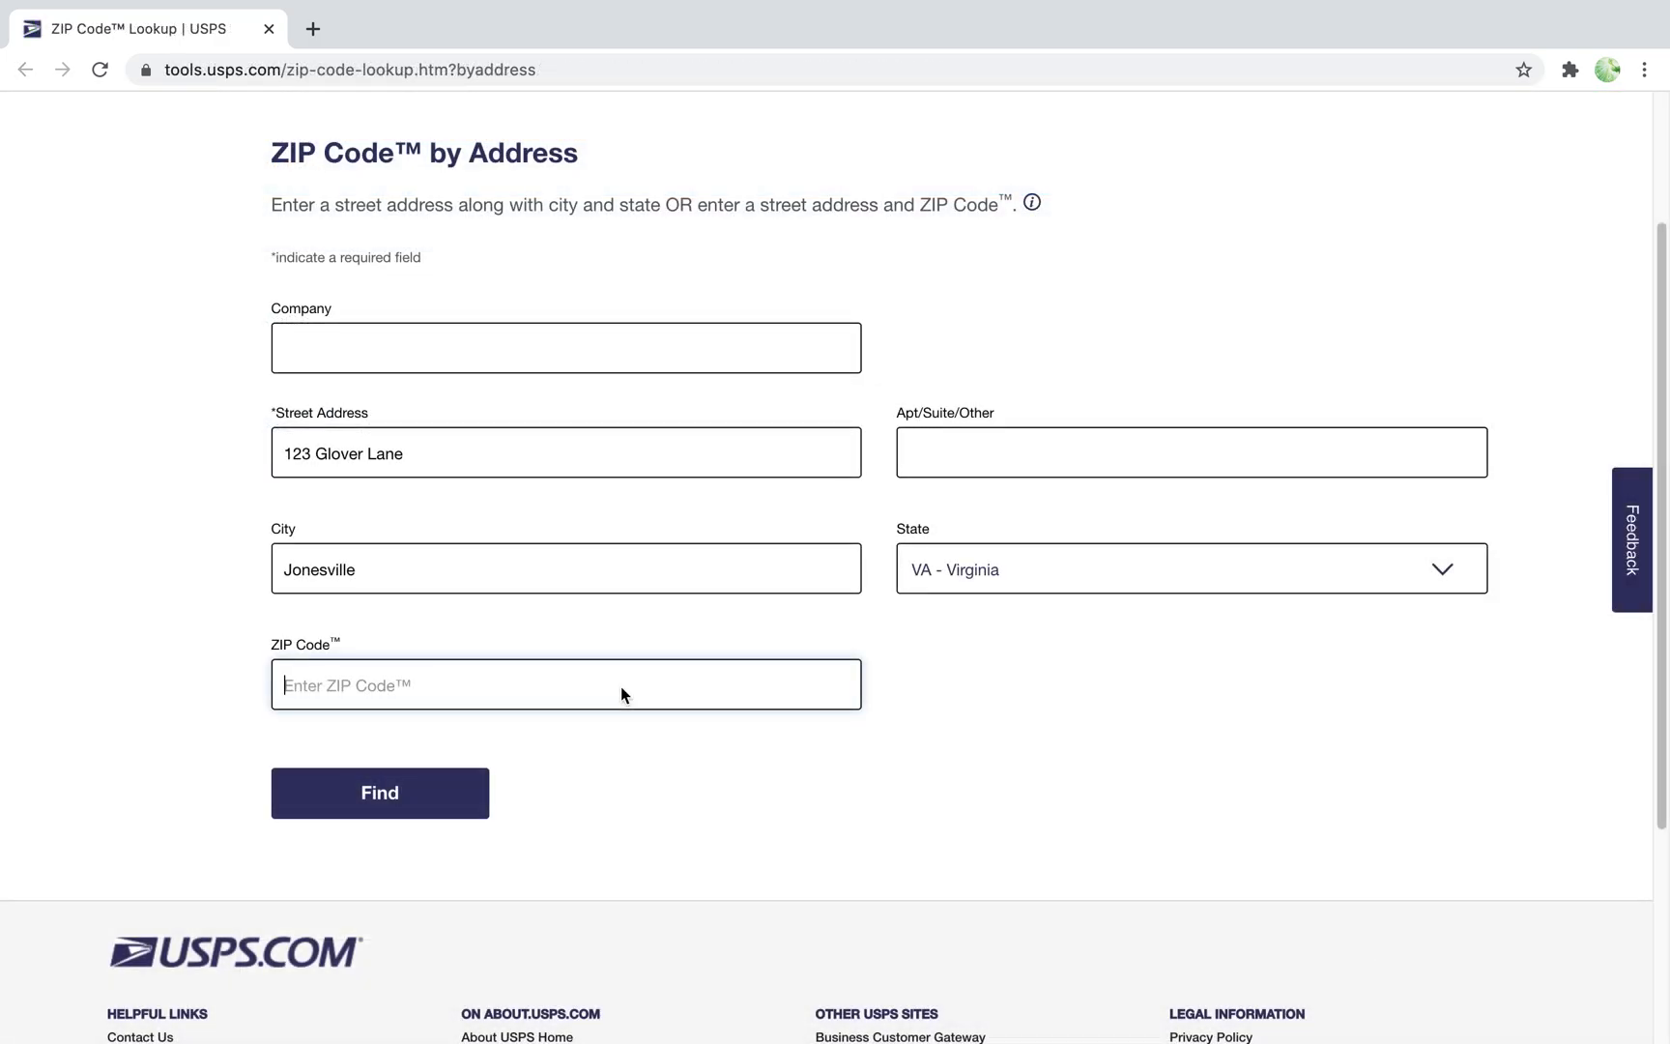
Enter the contact's postal code in the USPS address lookup and in the new address on the contact's profile, and save the address.
type("11066")
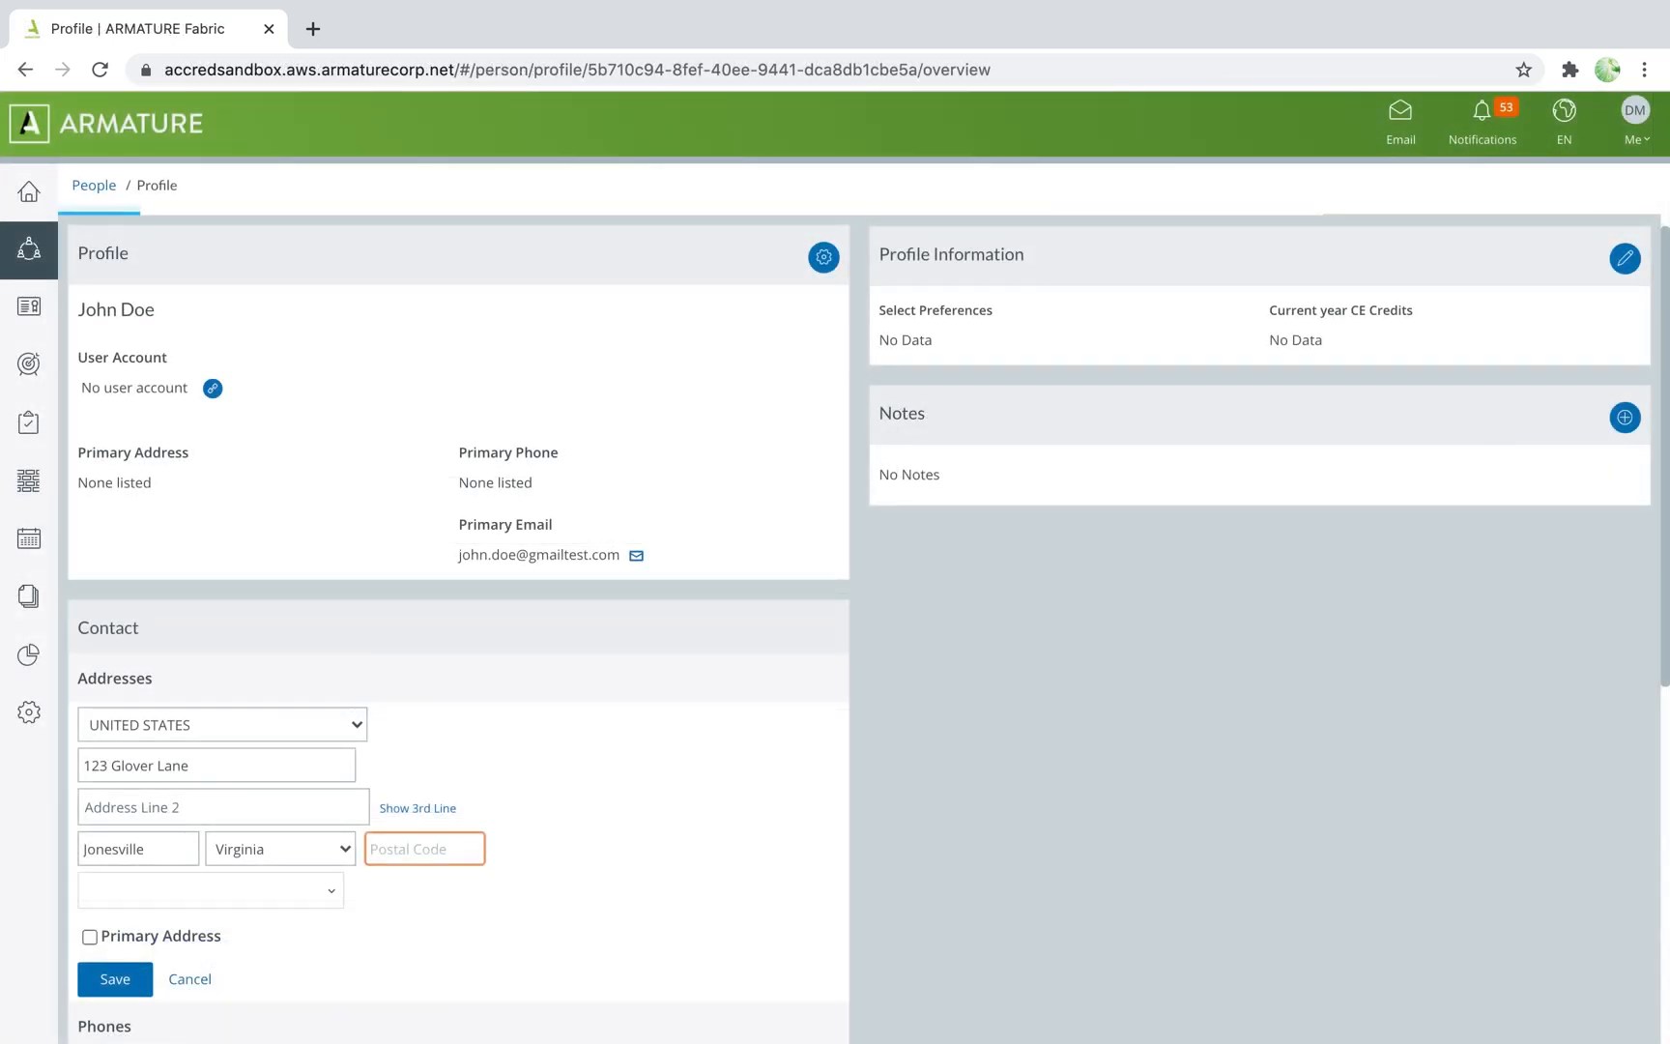
type("11066")
left_click(129, 978)
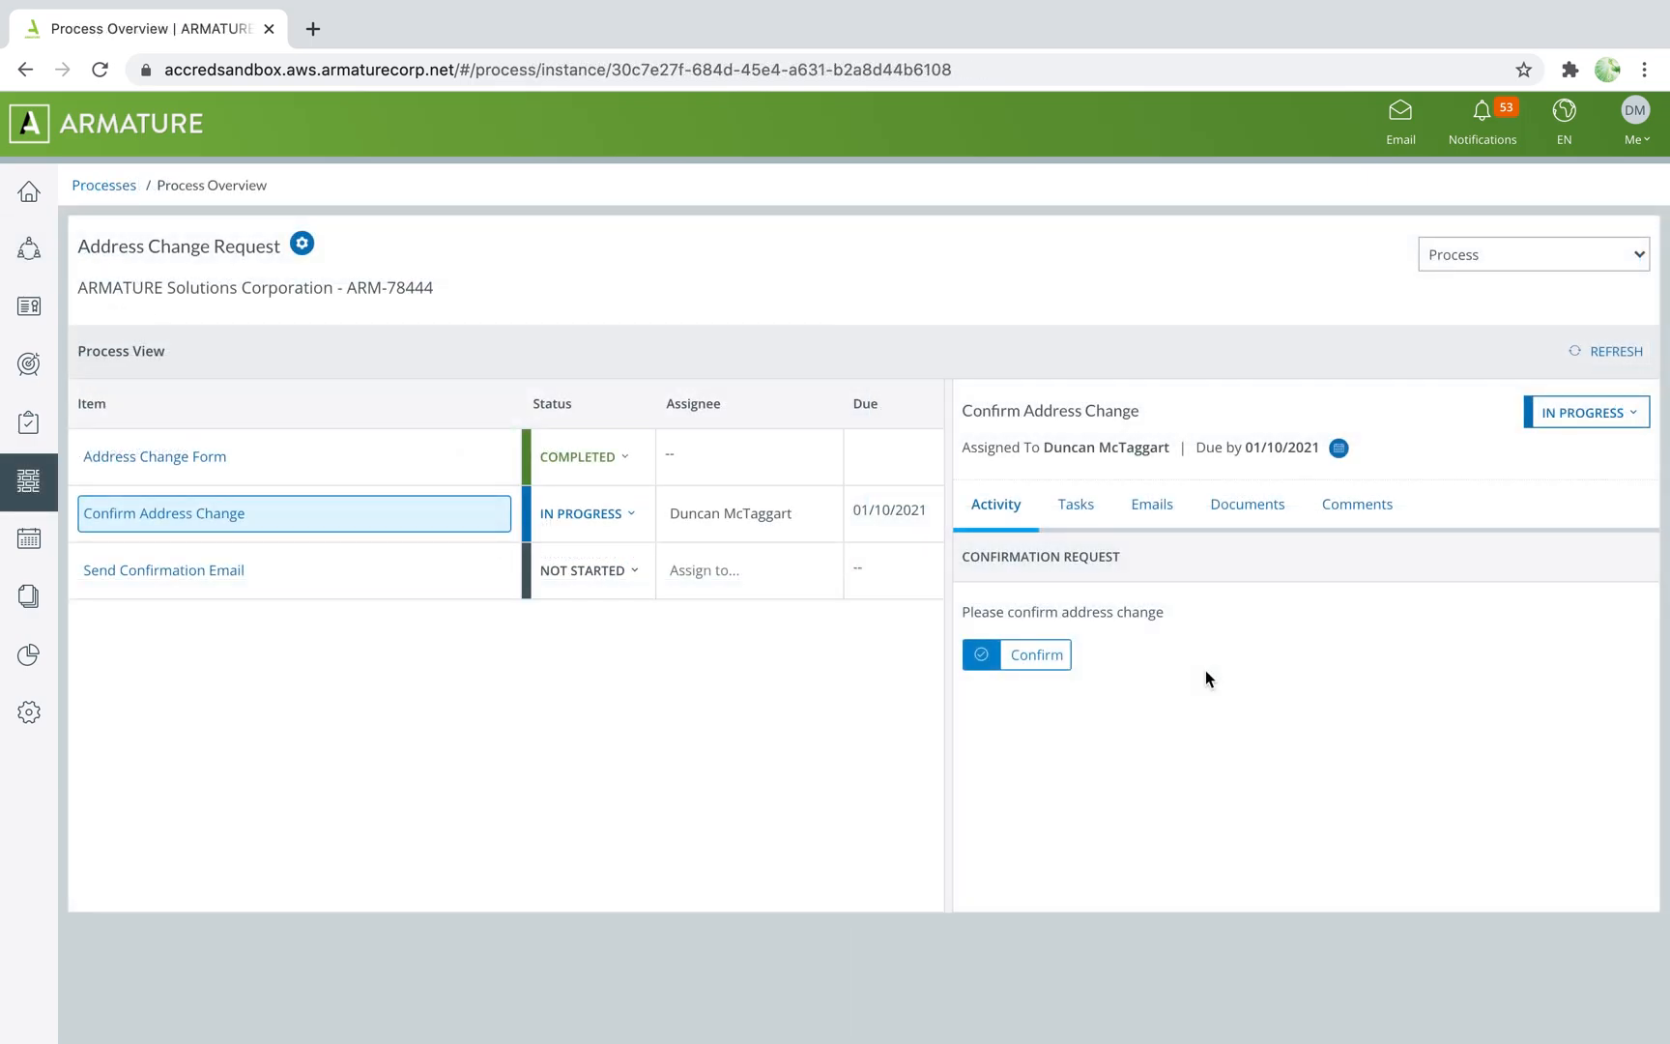
Confirm the address change in the process and send the generated "Notice of change in address." email.
left_click(1037, 660)
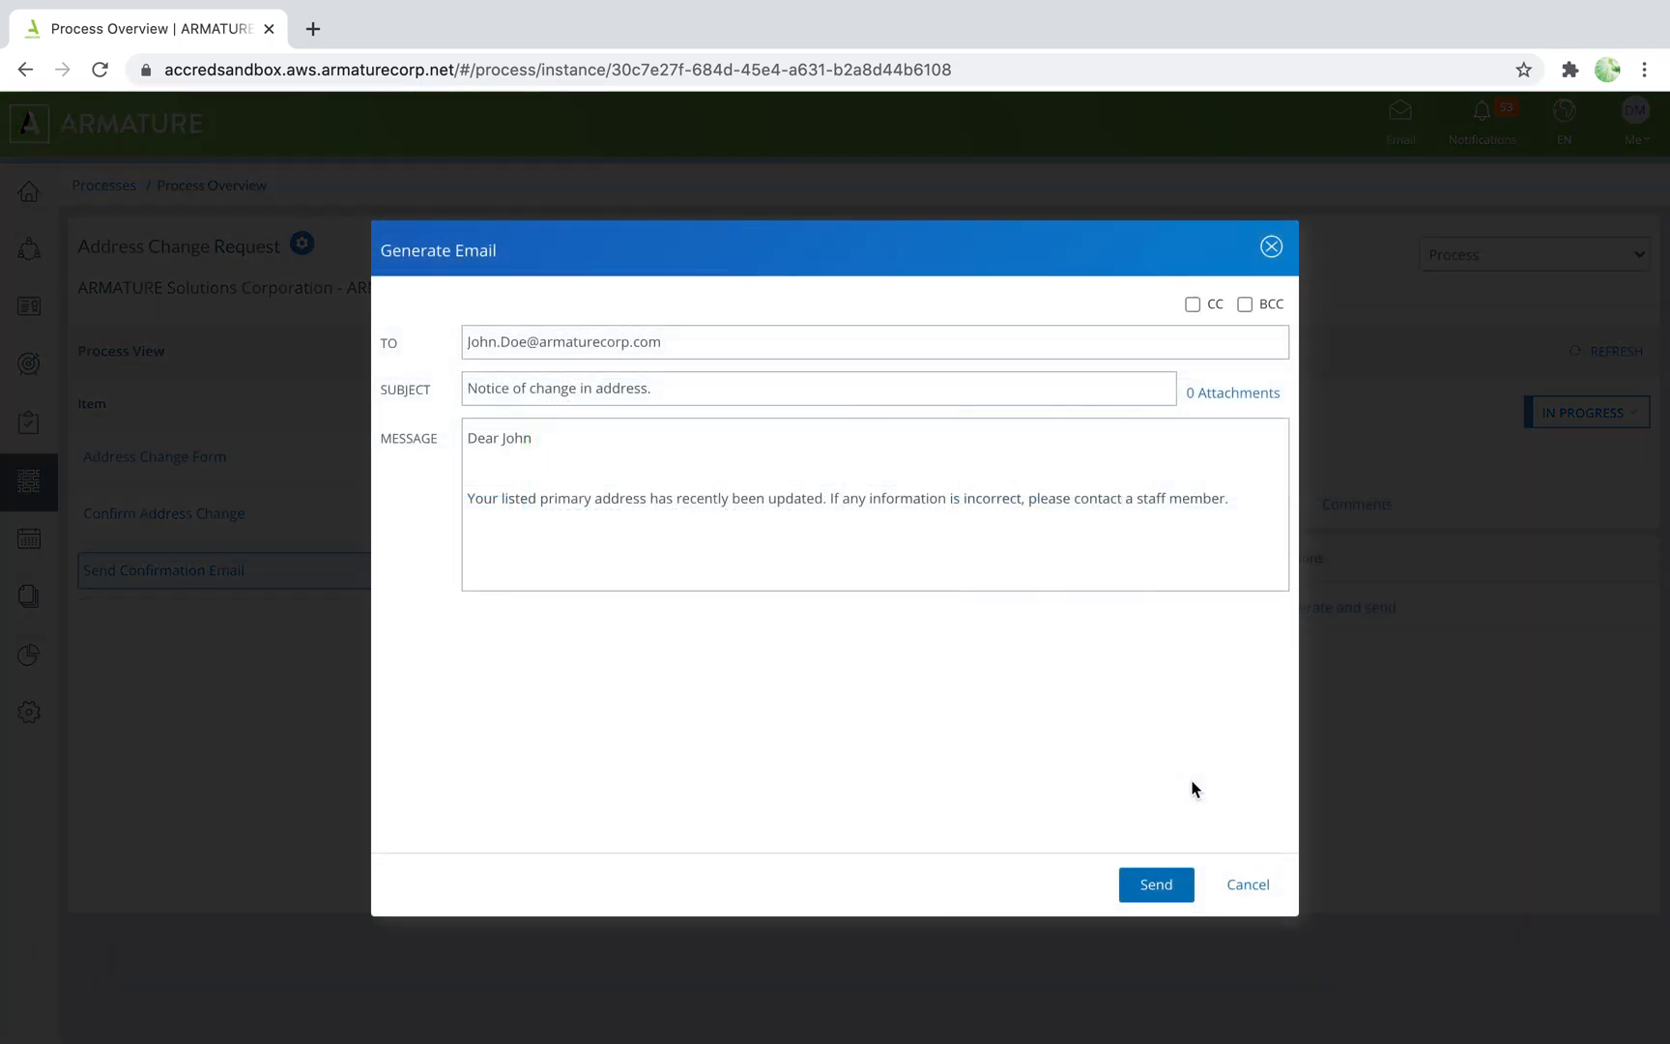
left_click(1150, 887)
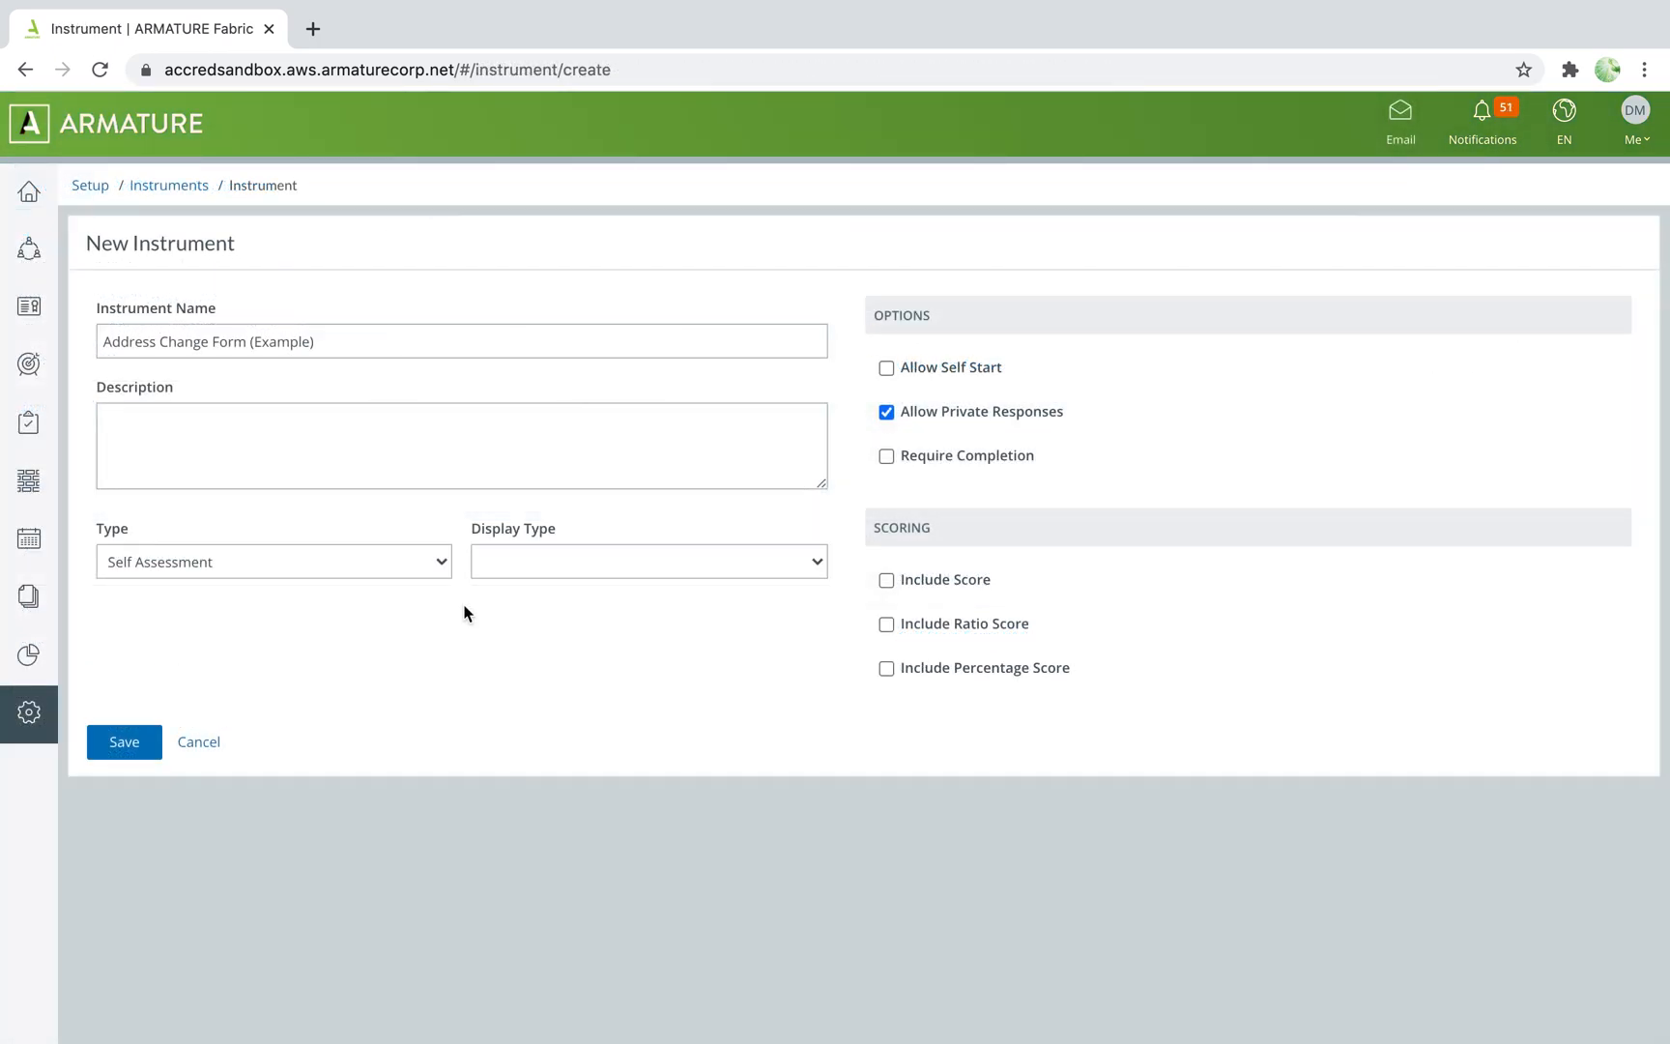
Set the type of the new Address Change Form (Example) instrument to Form and save it.
left_click(415, 566)
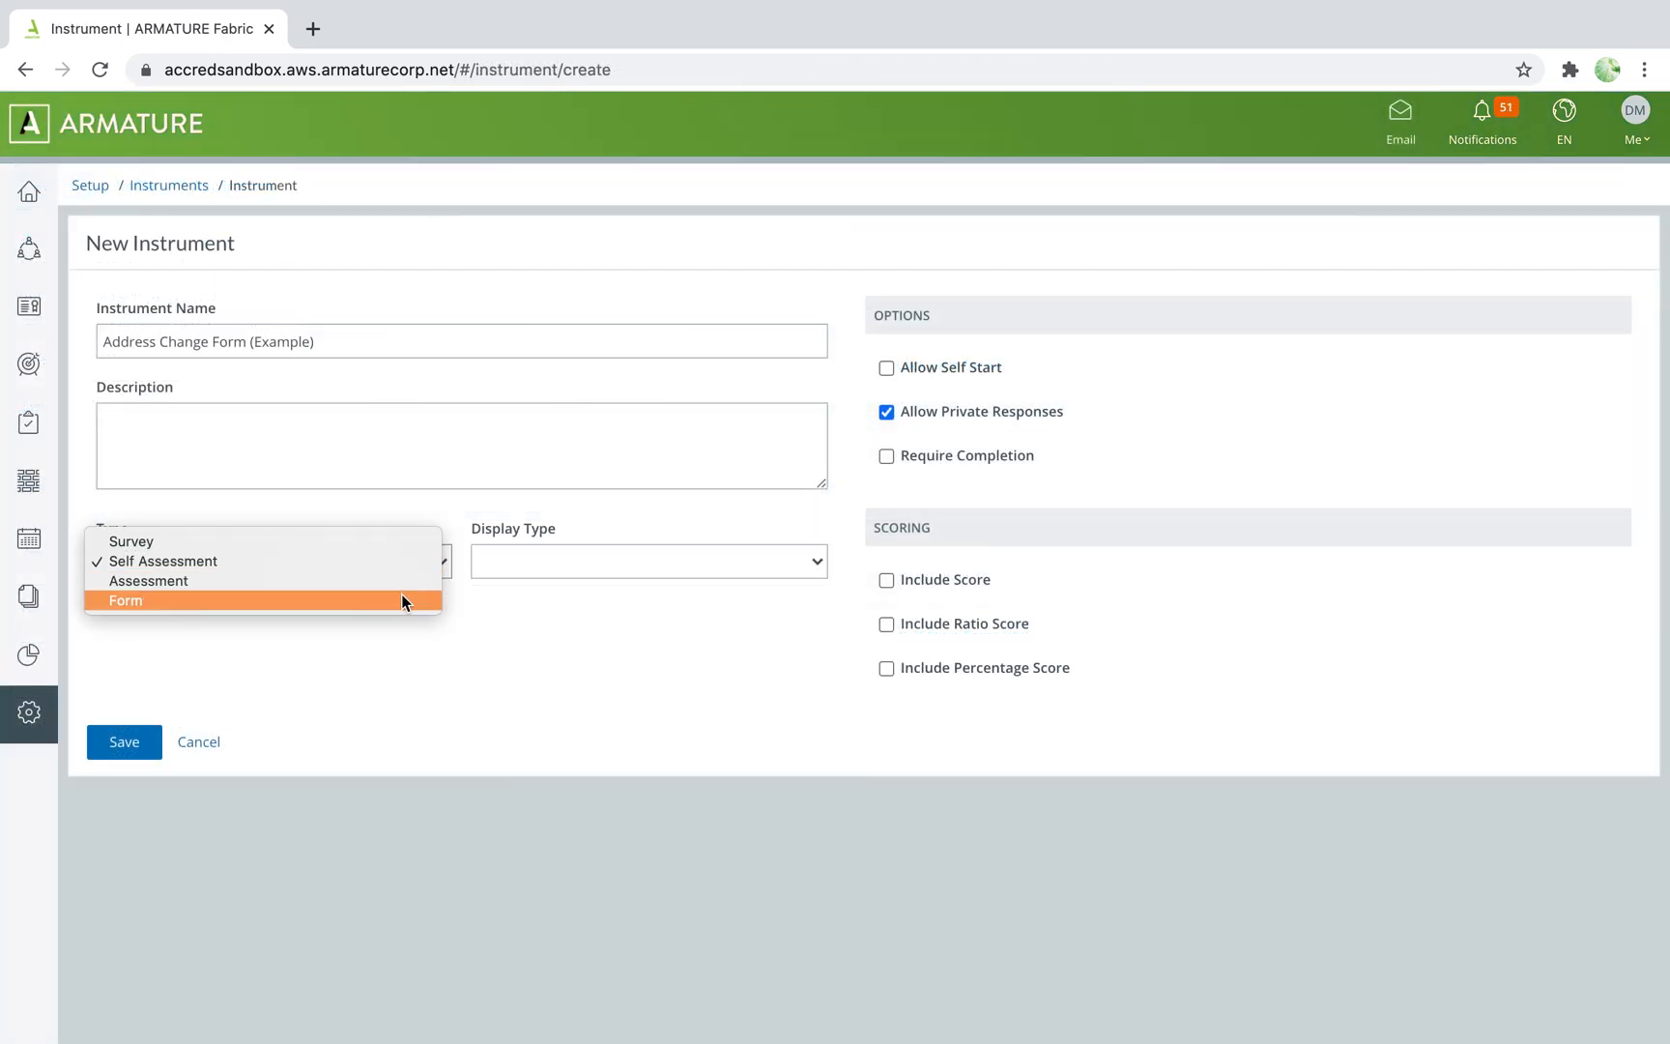
left_click(402, 595)
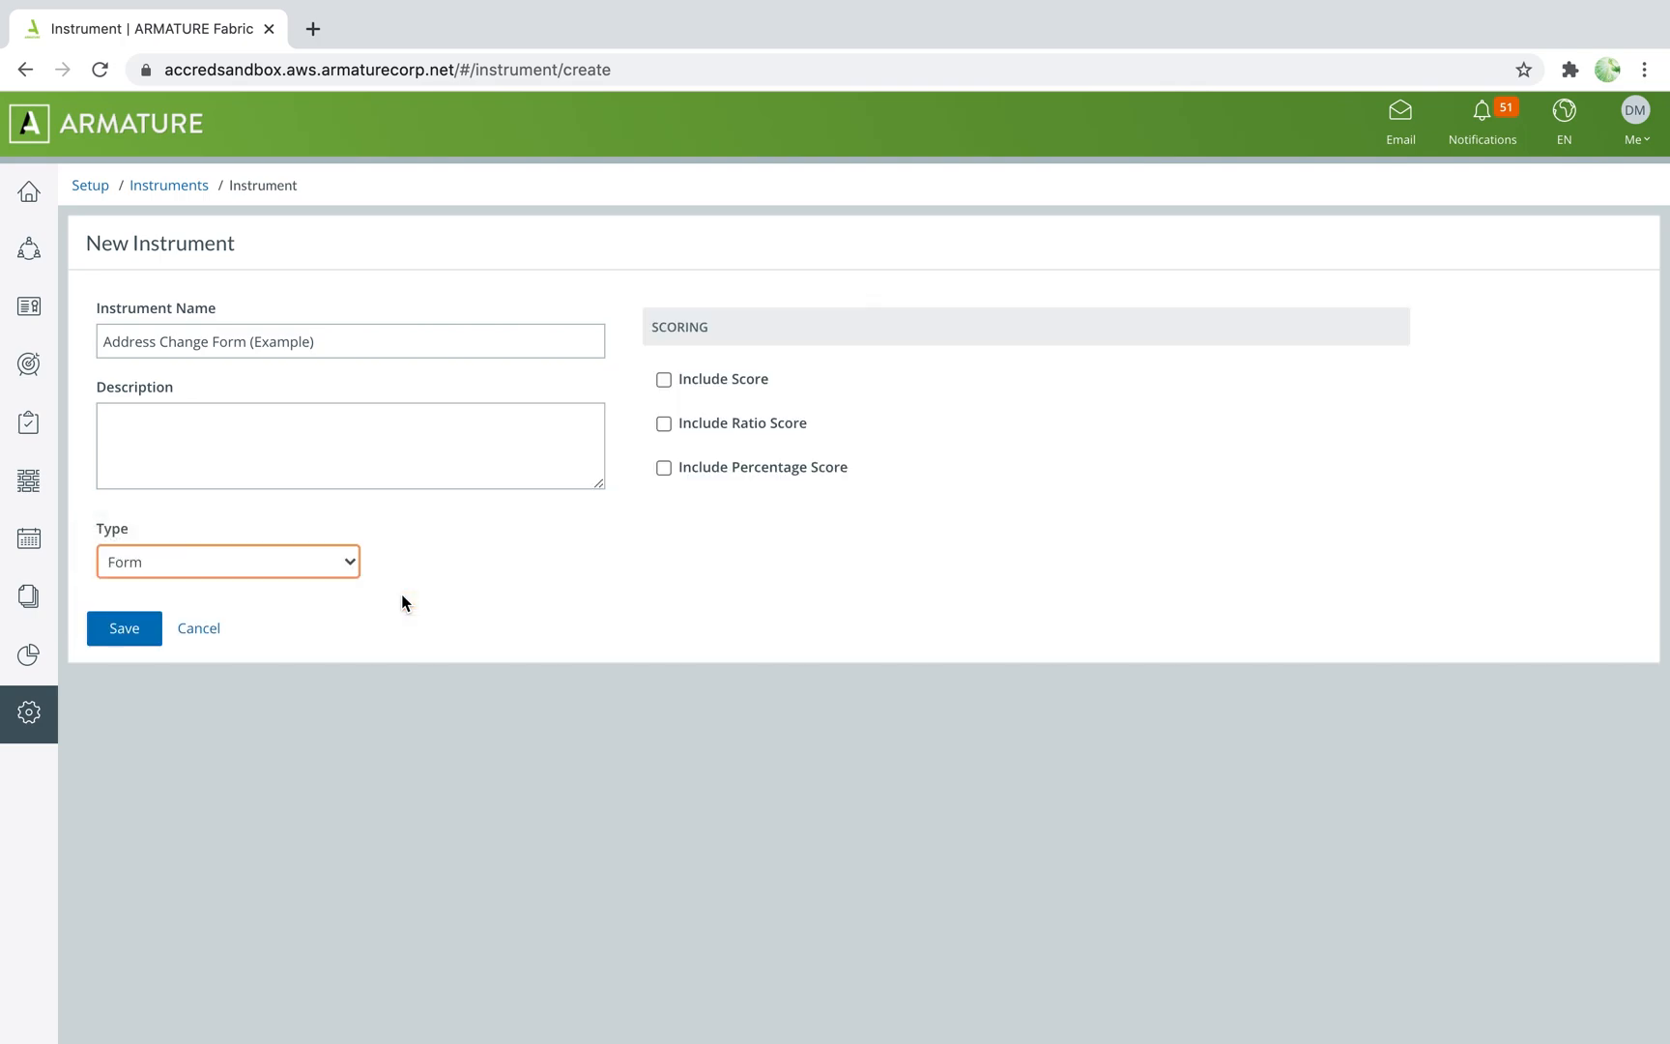
left_click(141, 632)
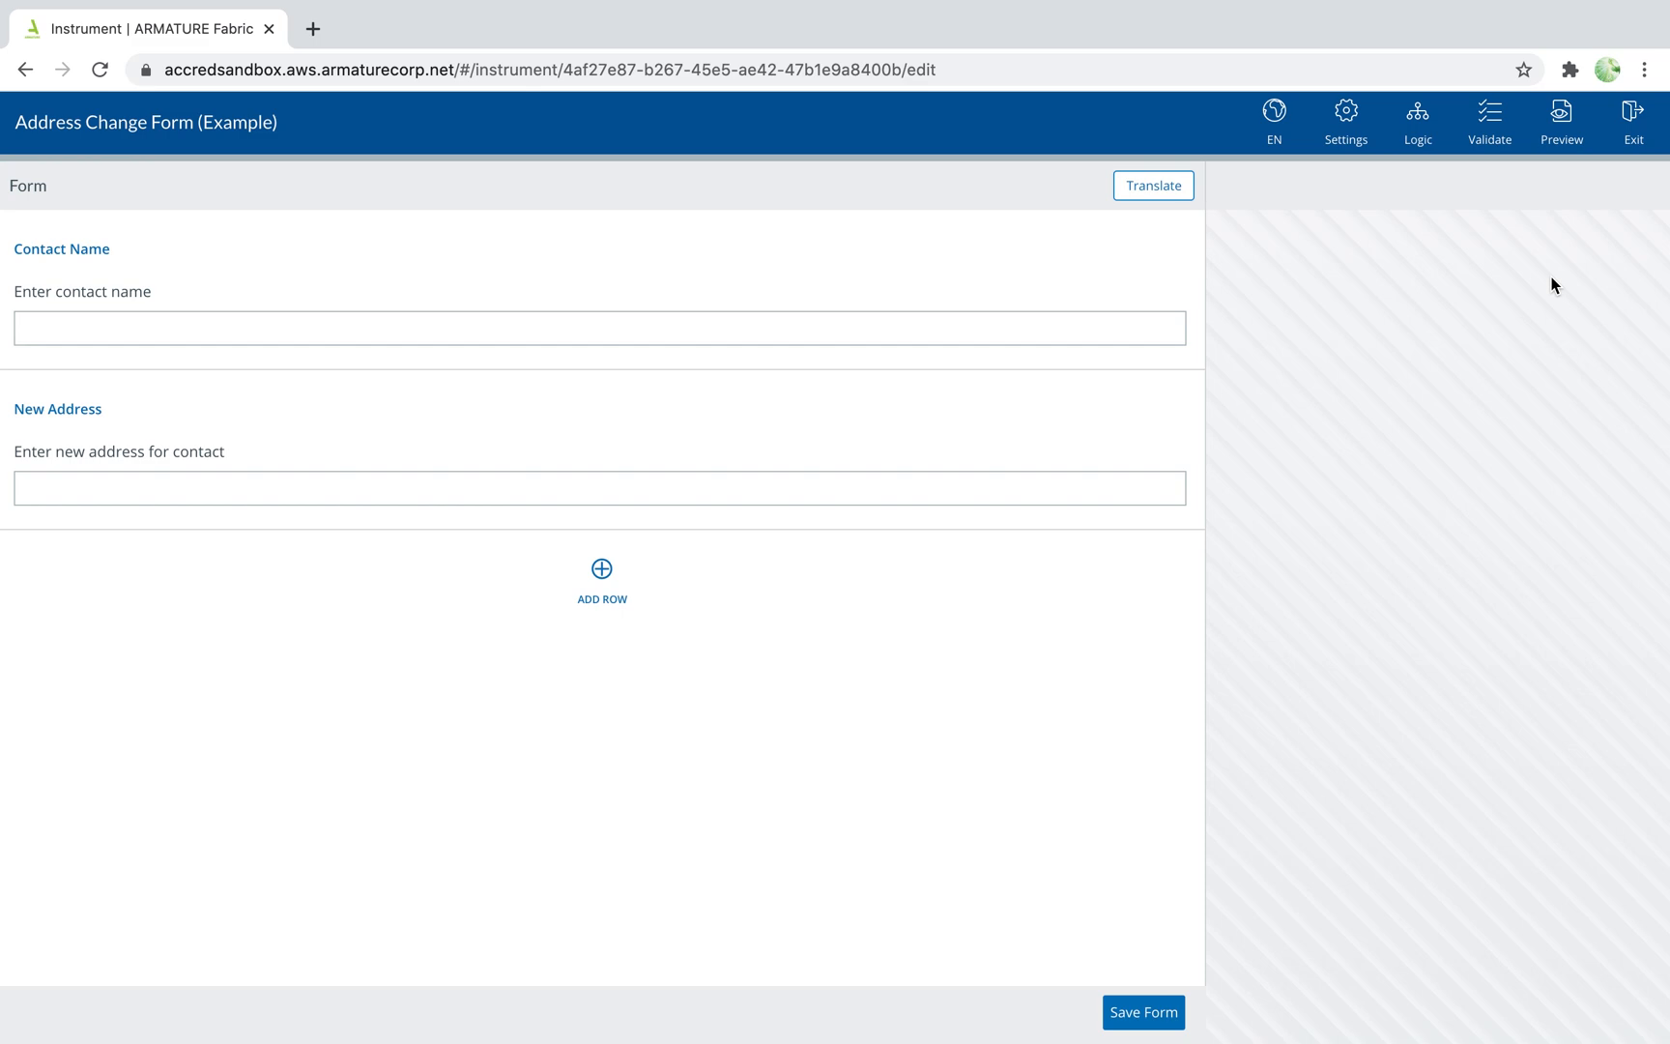
Exit the form editor and publish the Address Change Form (Example) instrument from the working instruments.
left_click(1632, 155)
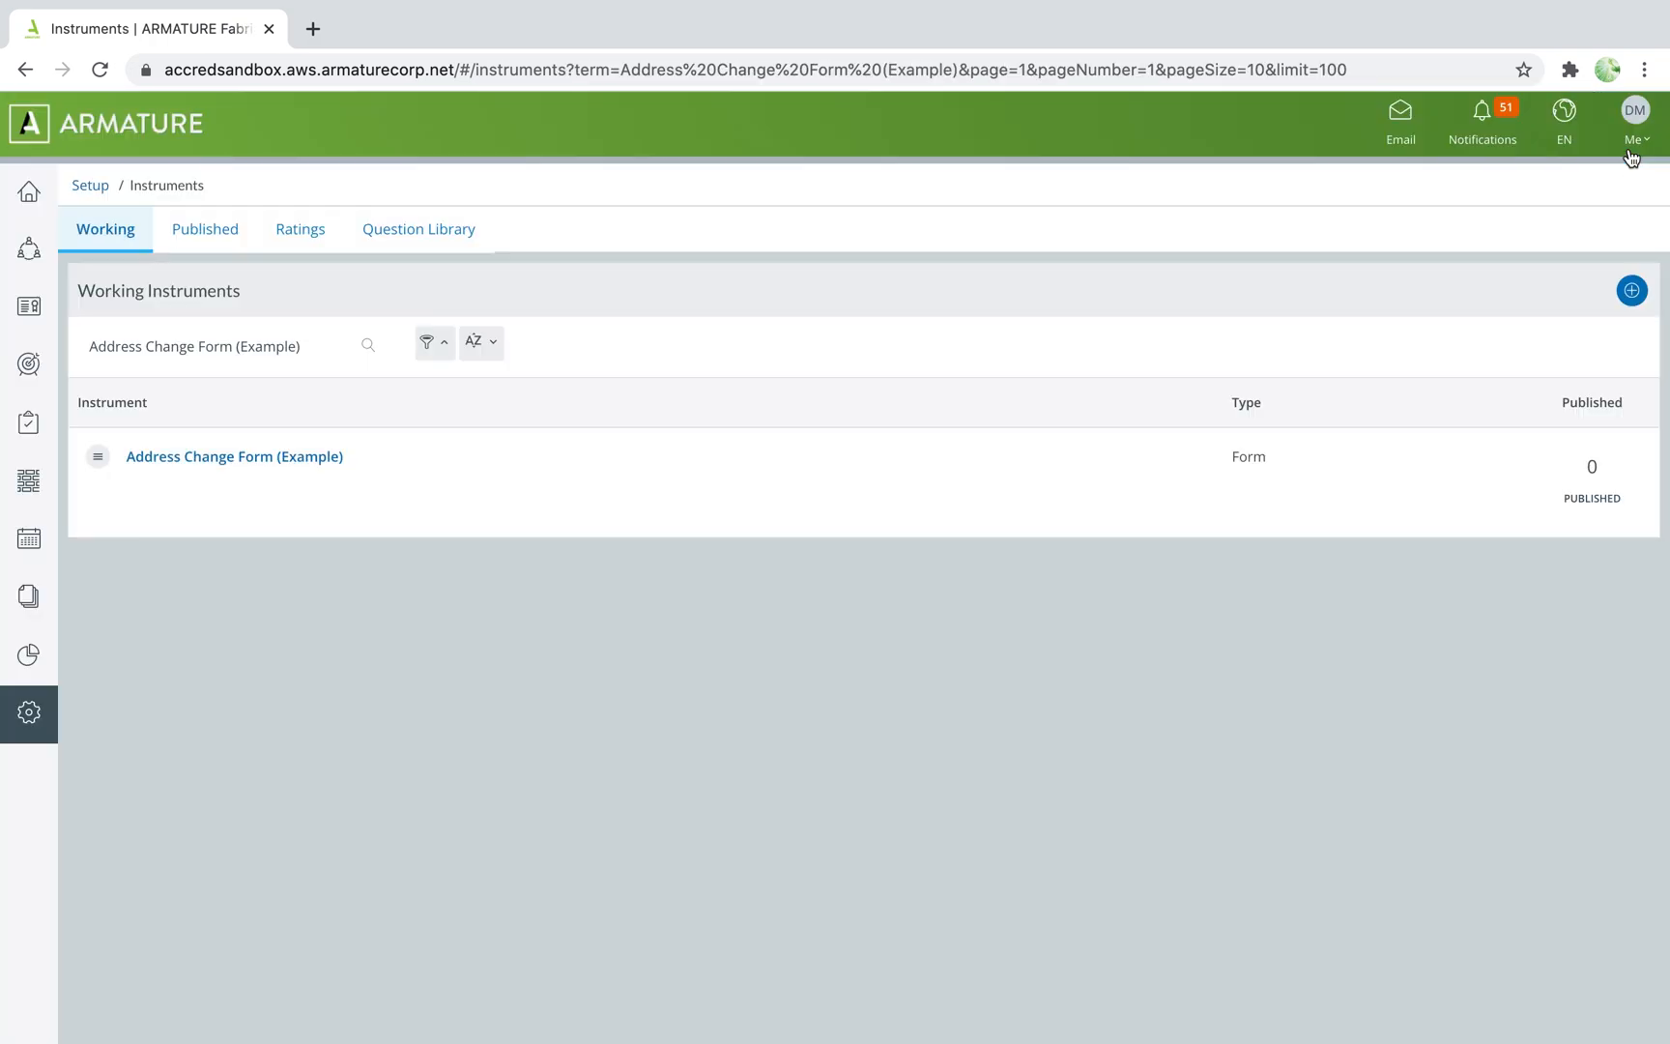
left_click(99, 458)
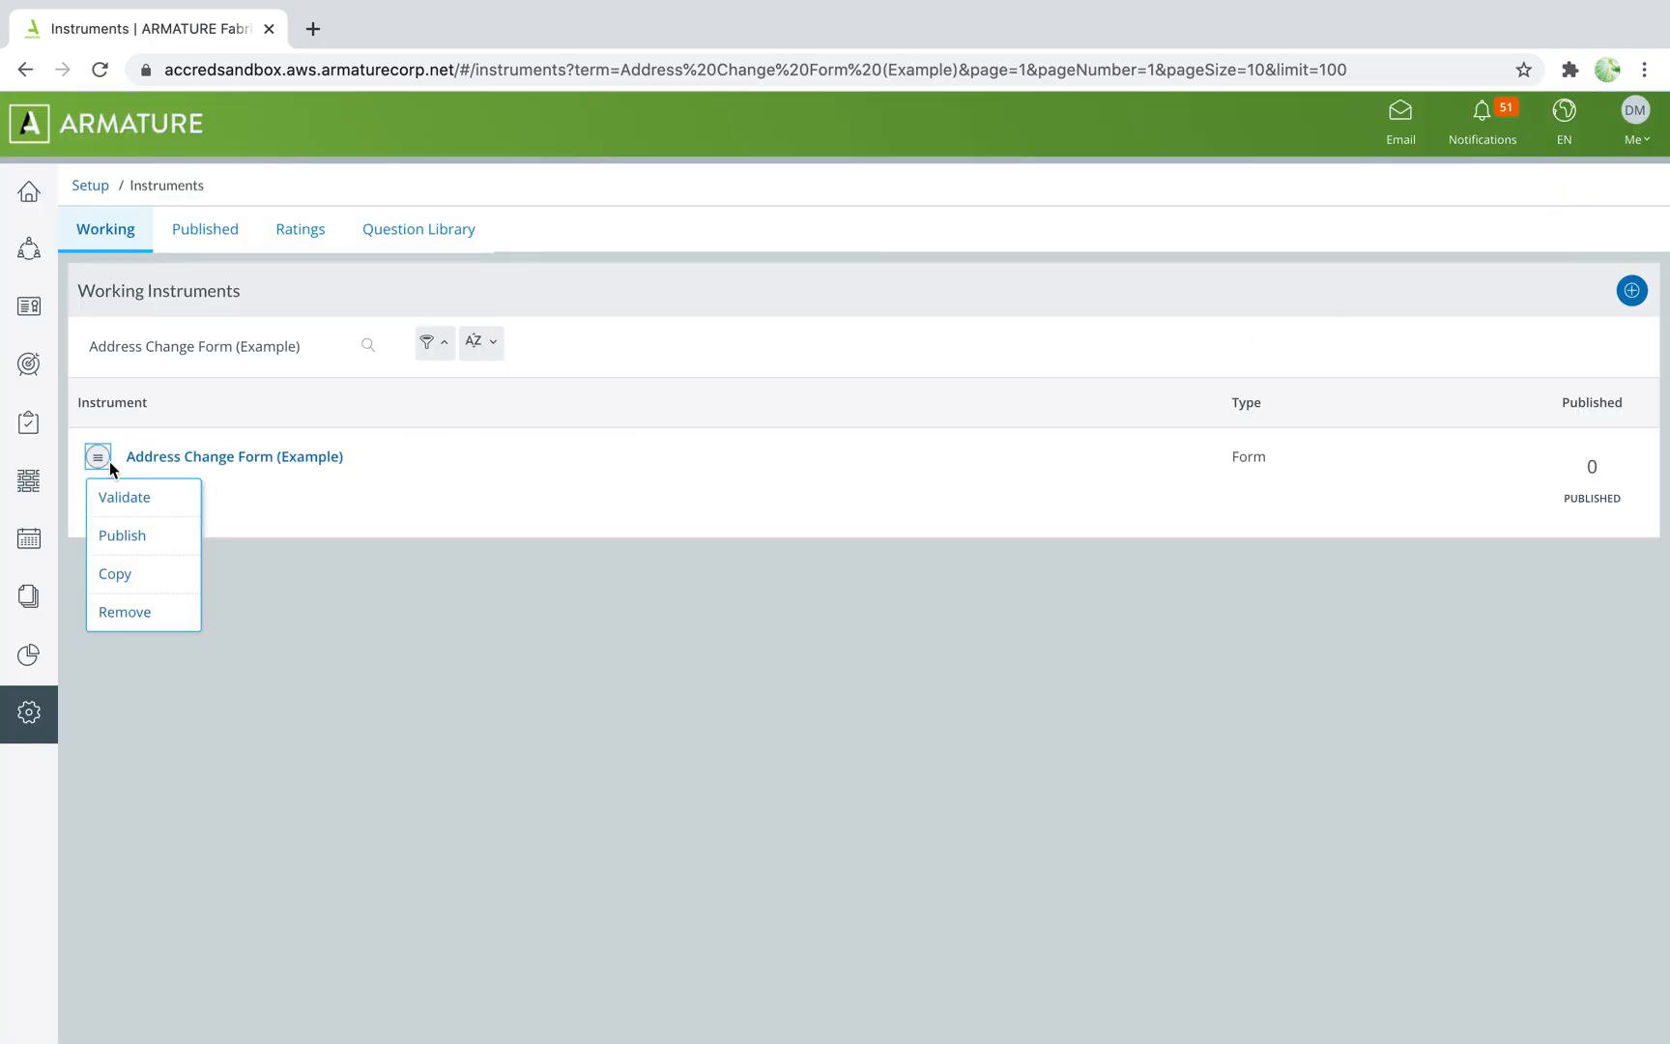
left_click(124, 536)
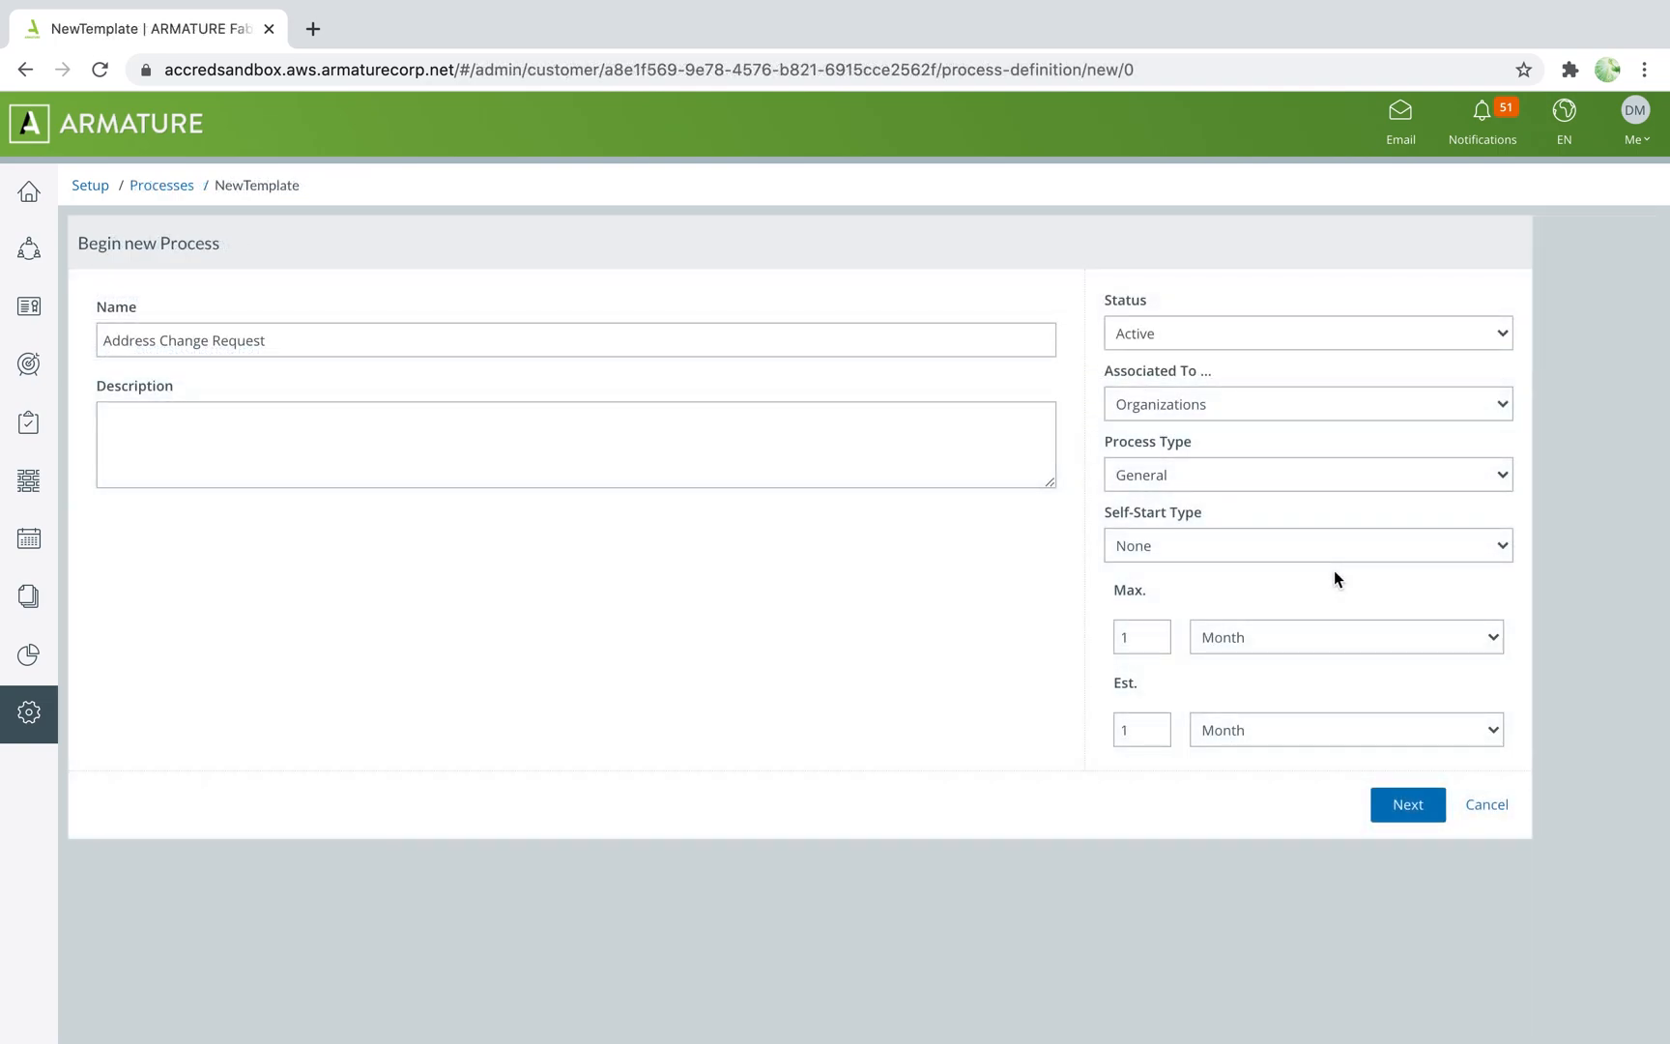
Set the Address Change Request process's self-start type to Self-Start Form and continue to the process setup.
left_click(1338, 555)
left_click(1327, 580)
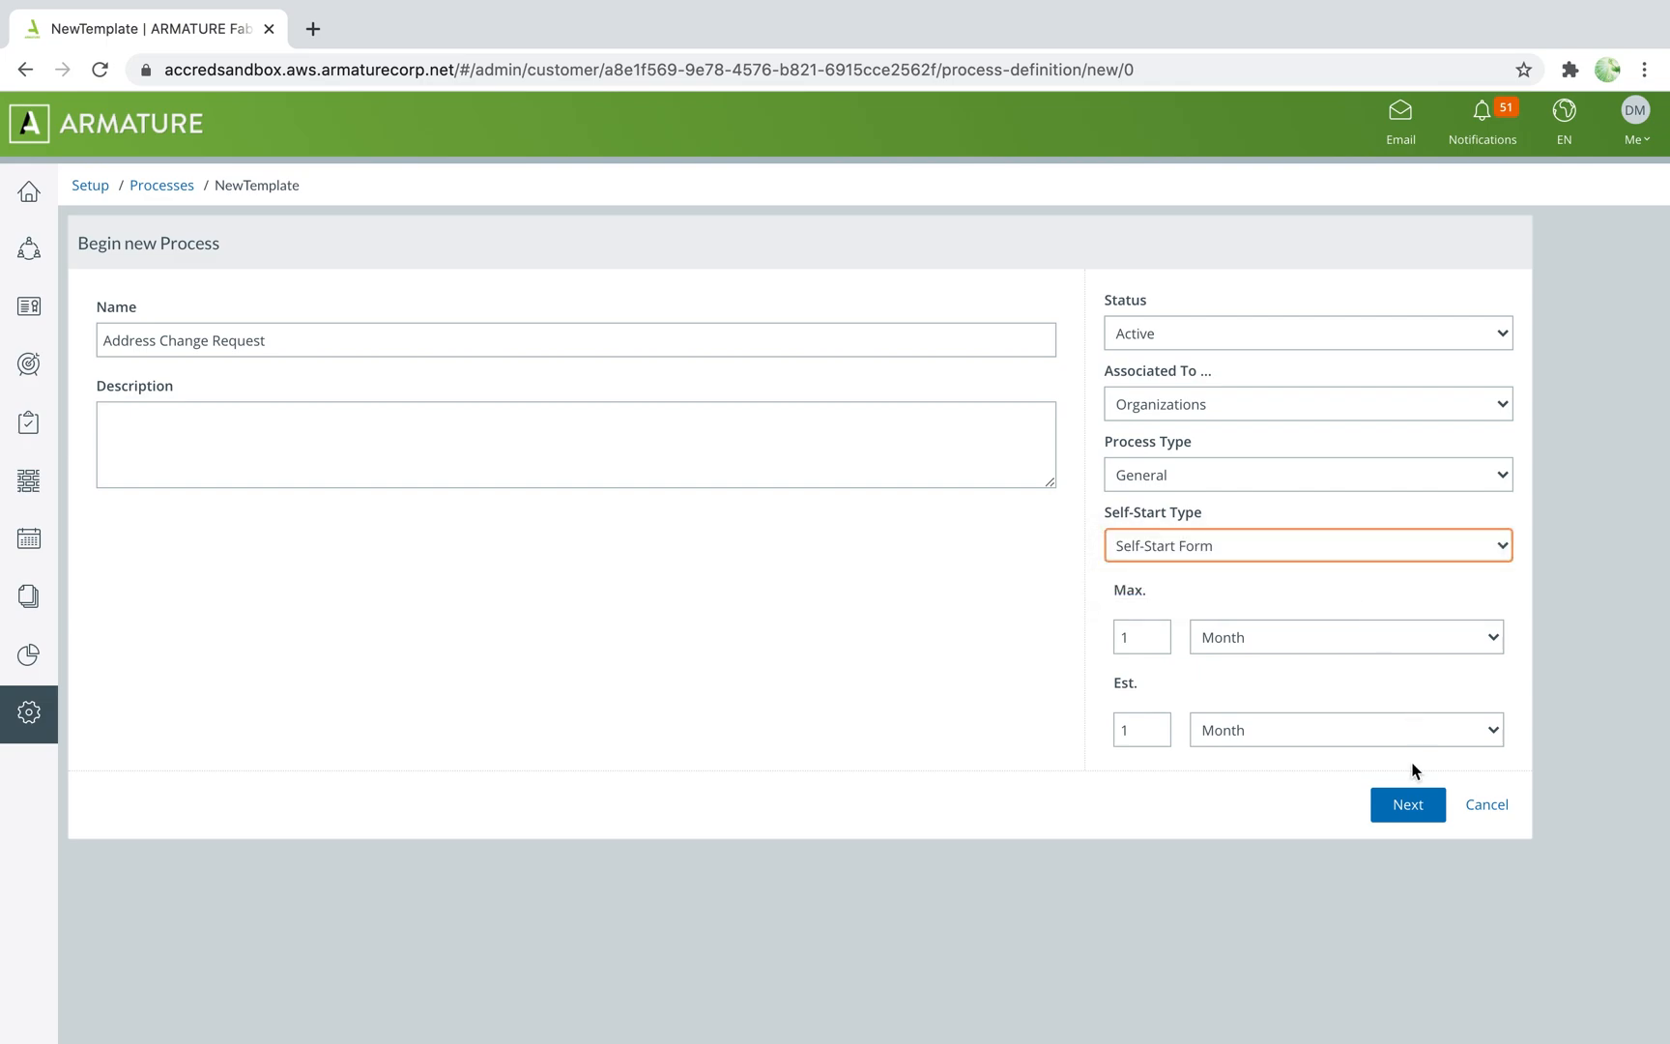
left_click(1398, 804)
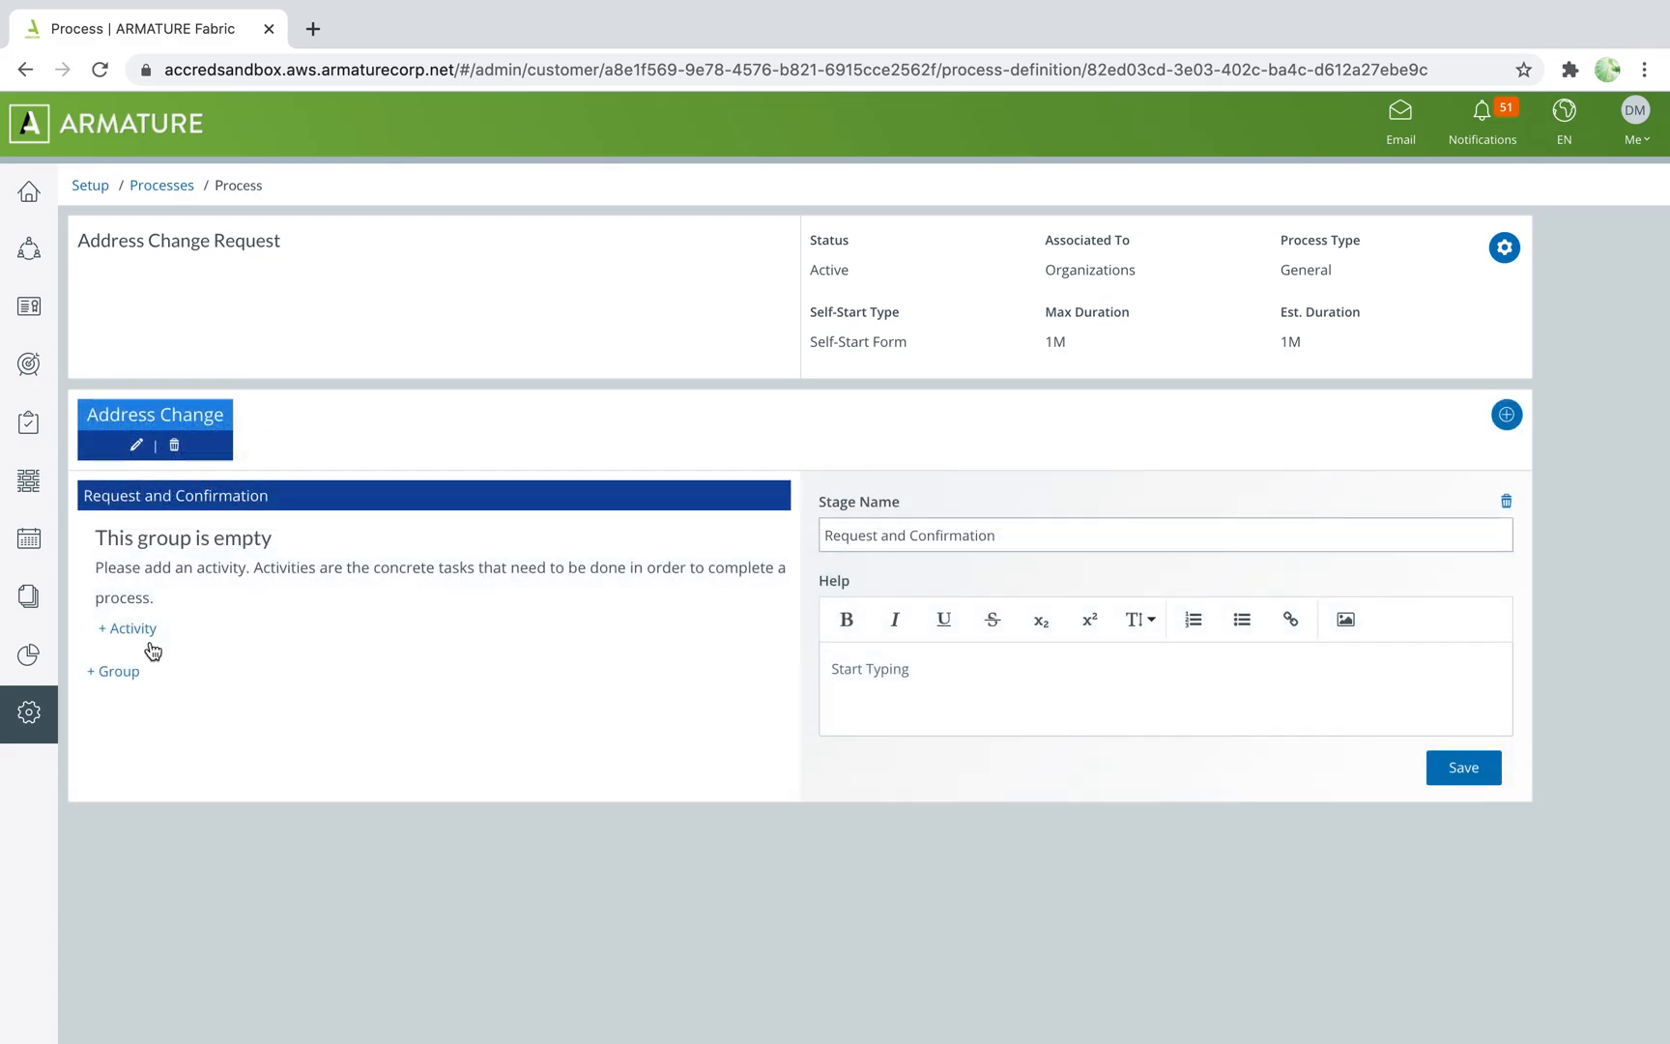
Add an Instrument Form Submission activity named Address Change Form to the Request and Confirmation group.
left_click(137, 628)
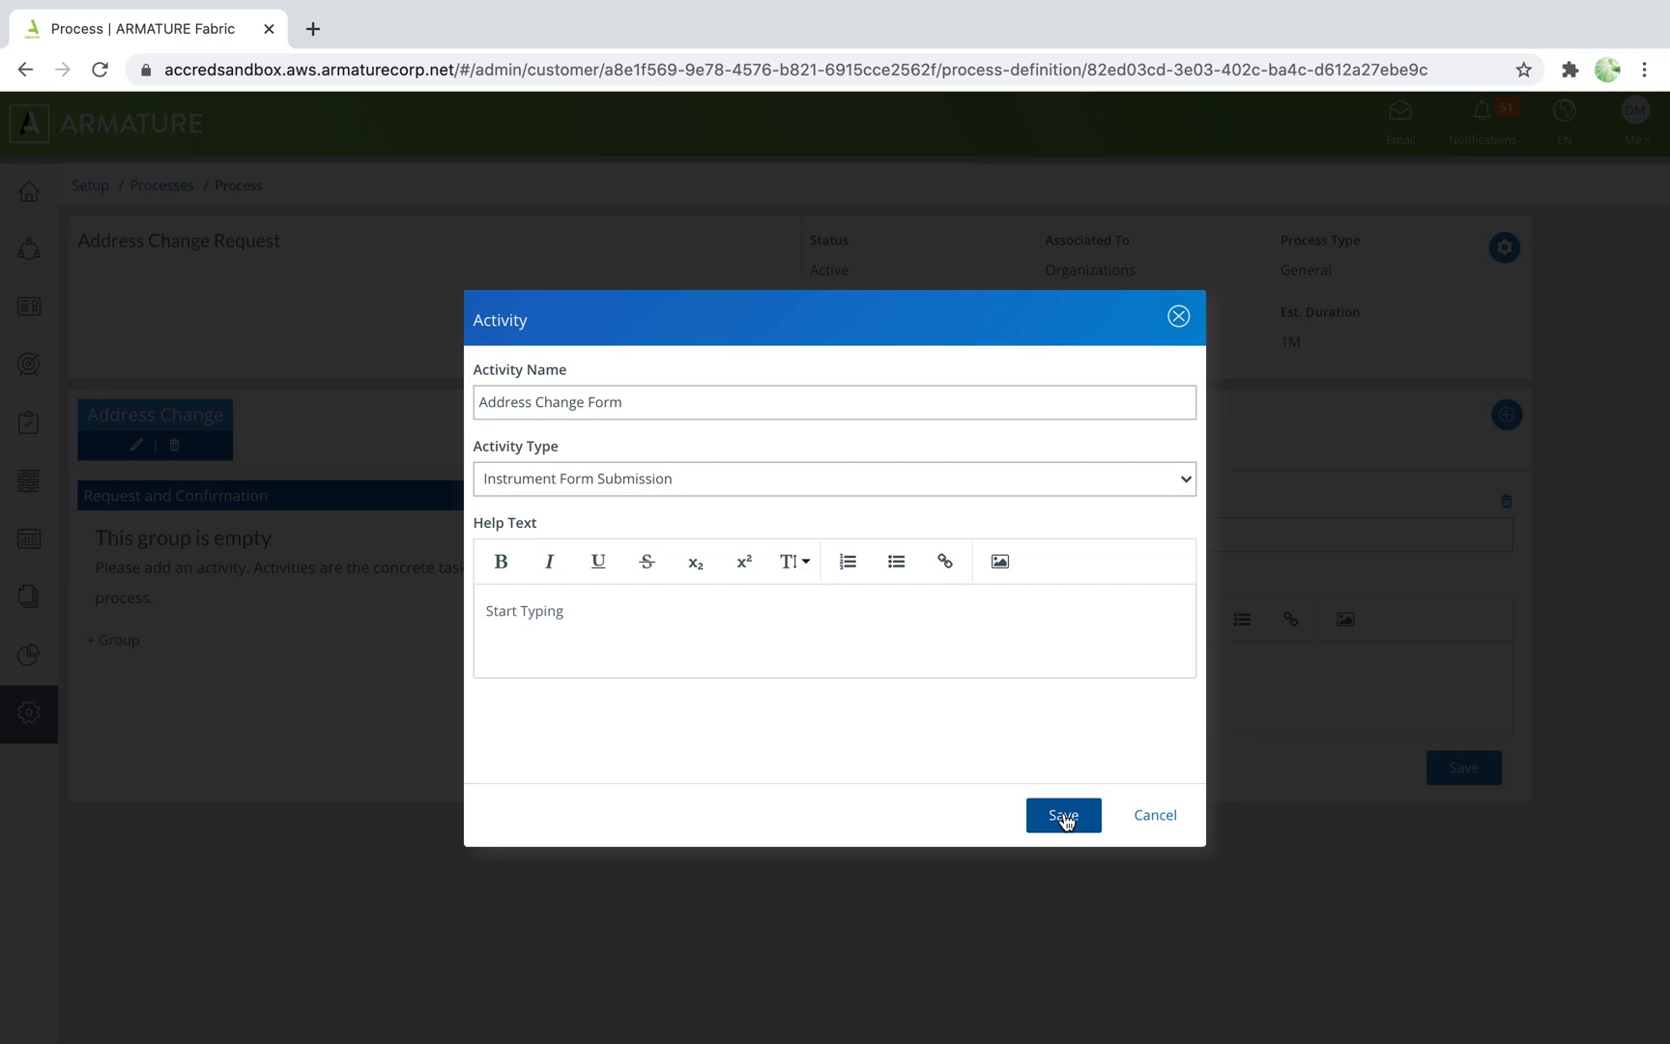
left_click(1063, 816)
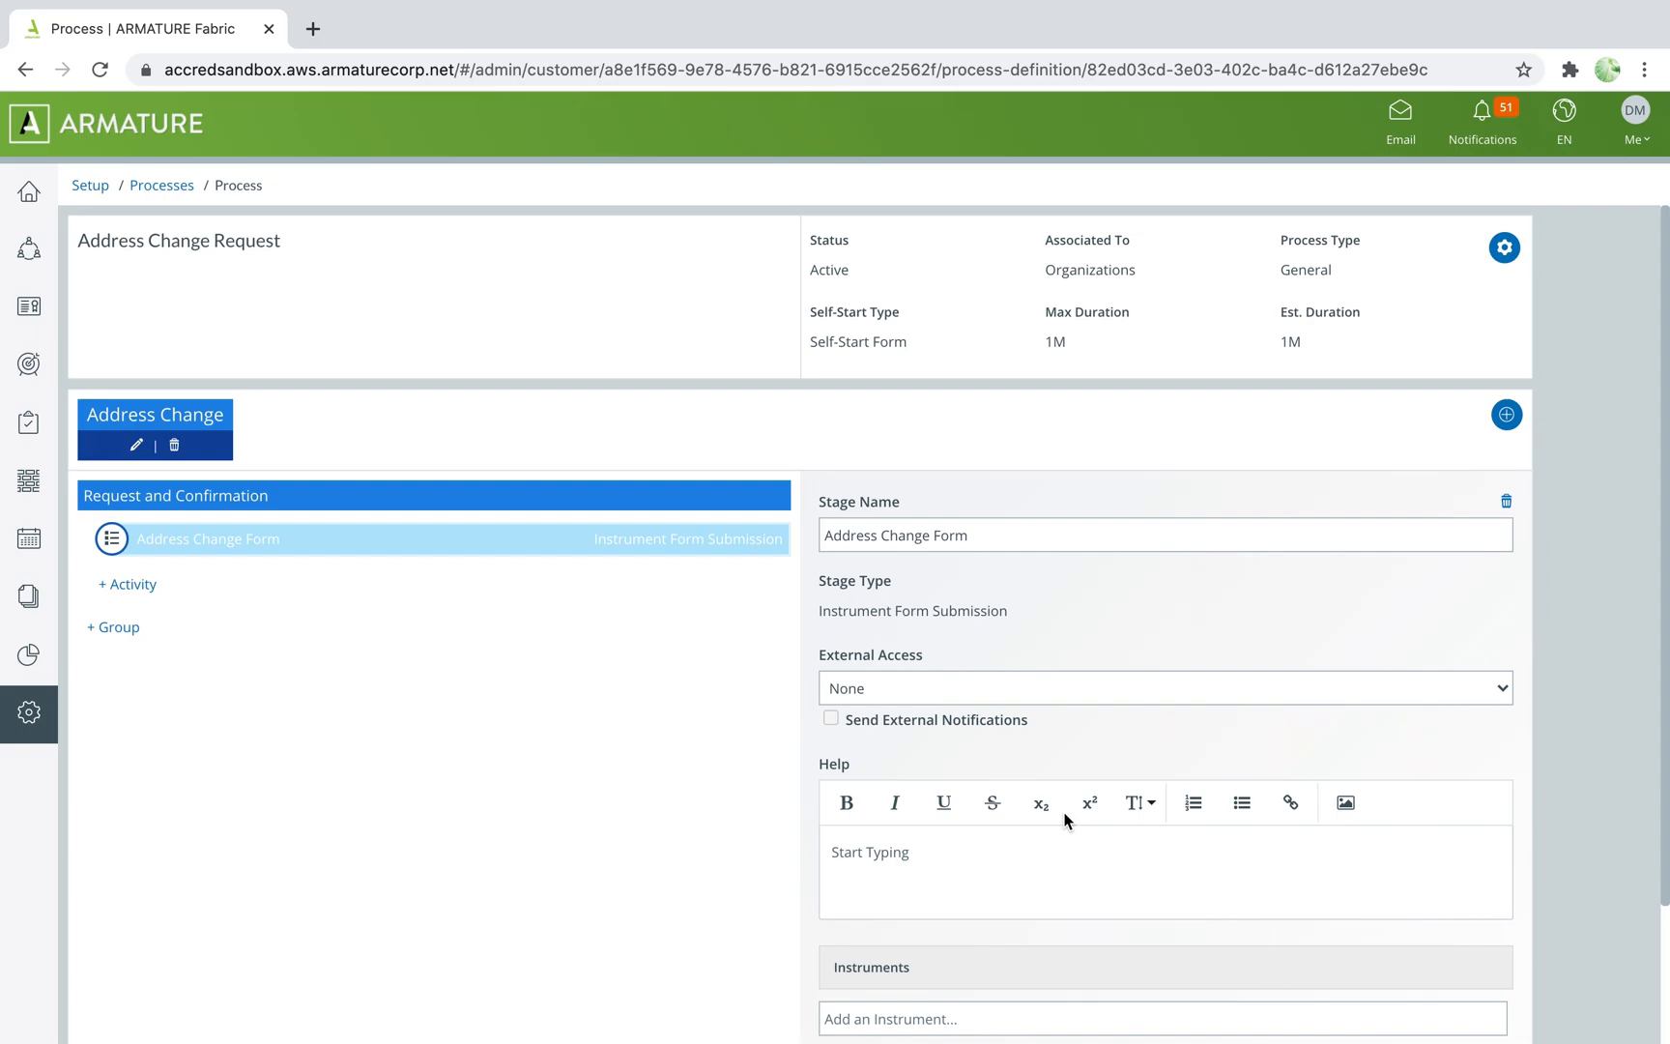
Attach the Address Change Form (Example) instrument to the Address Change Form activity and set its external access to Write.
scroll(1064, 819, "down", 3)
type("Address Change Form (Example")
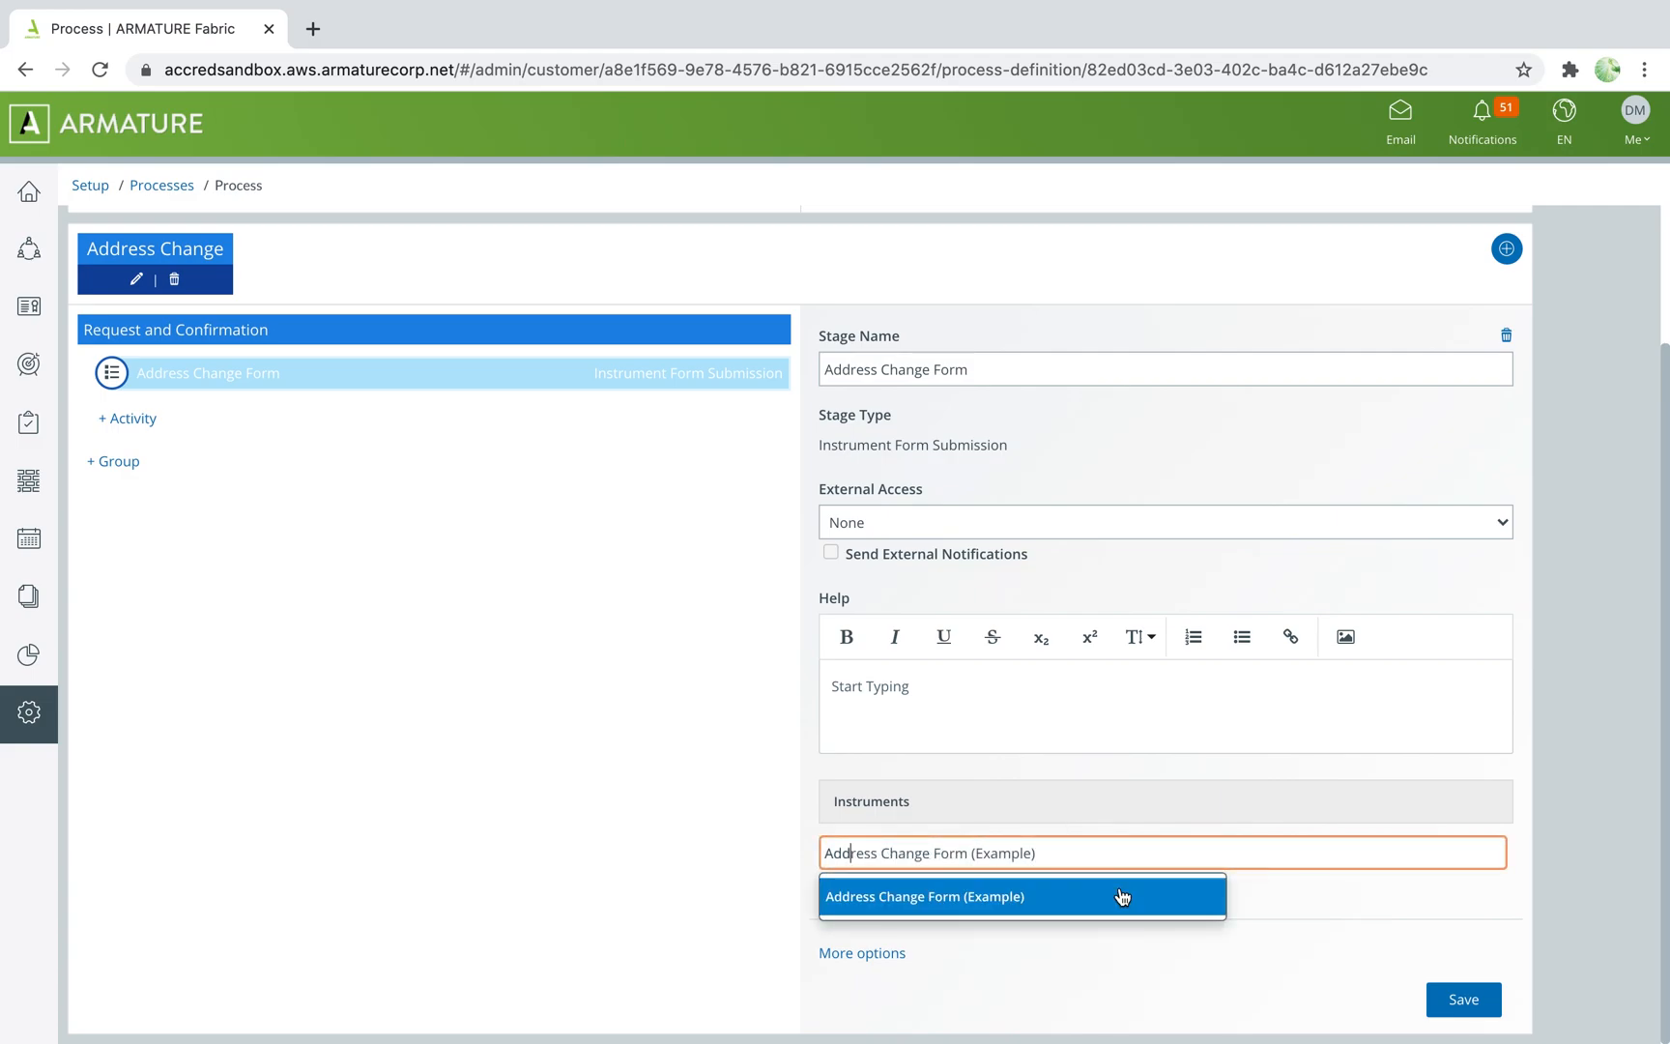
left_click(1121, 896)
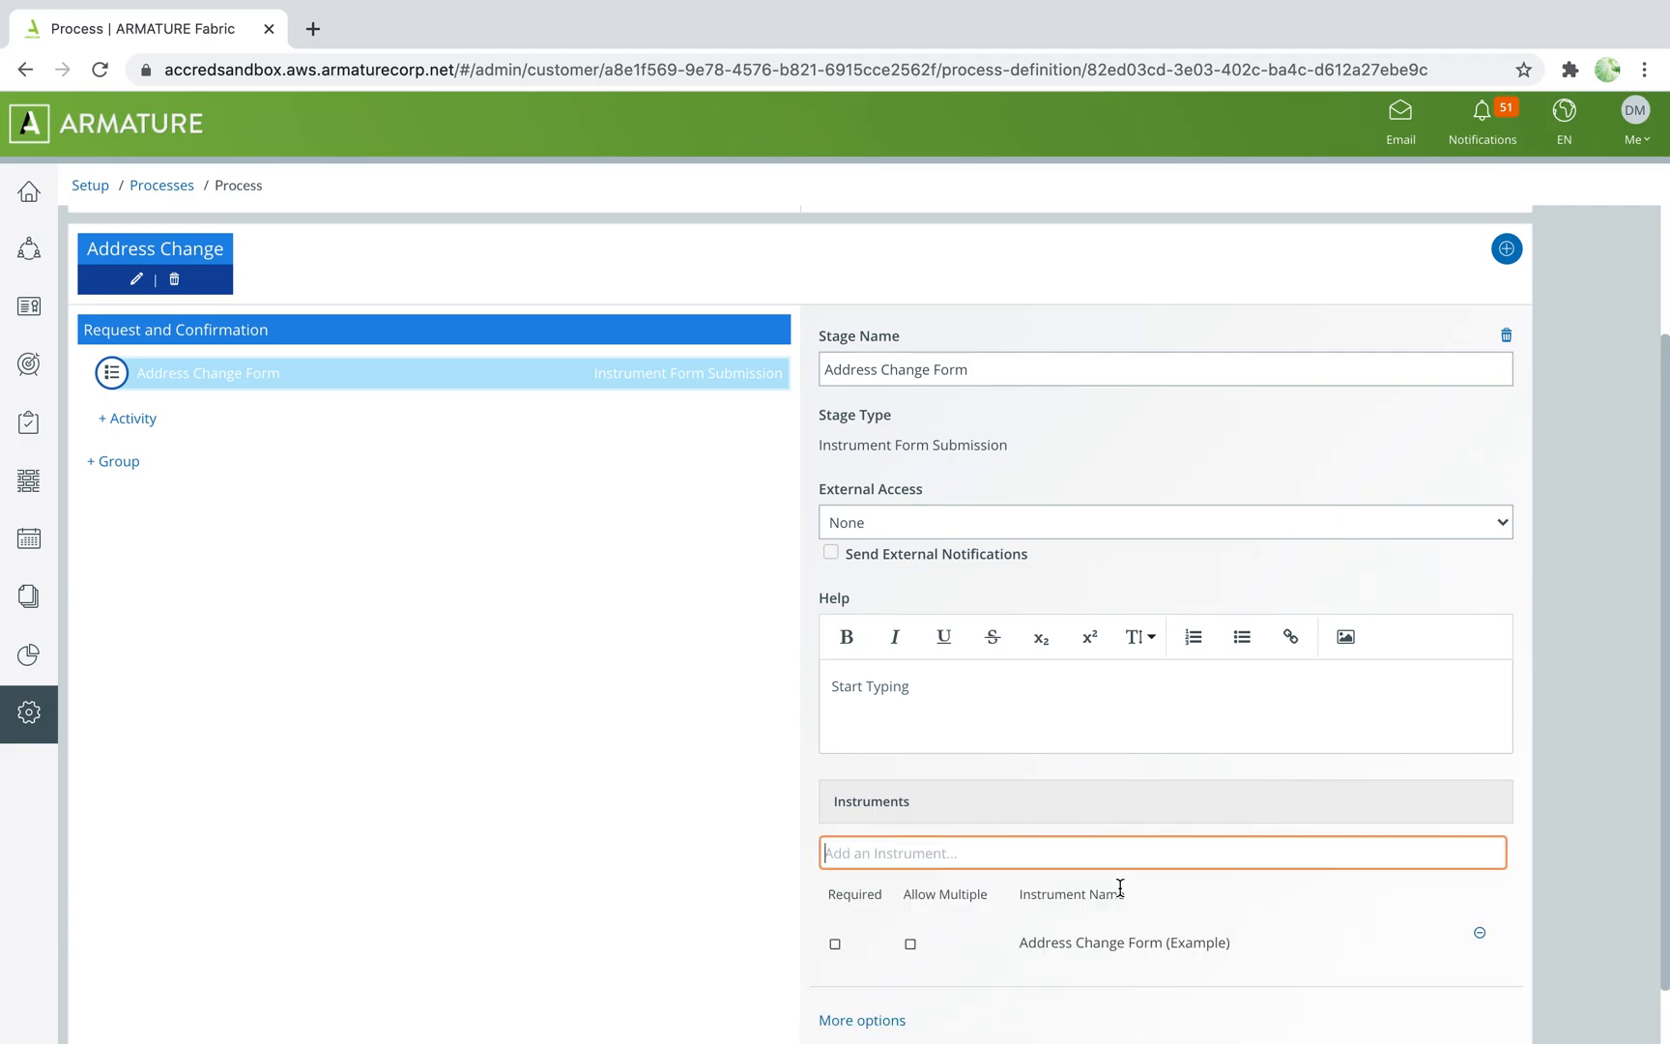
left_click(962, 530)
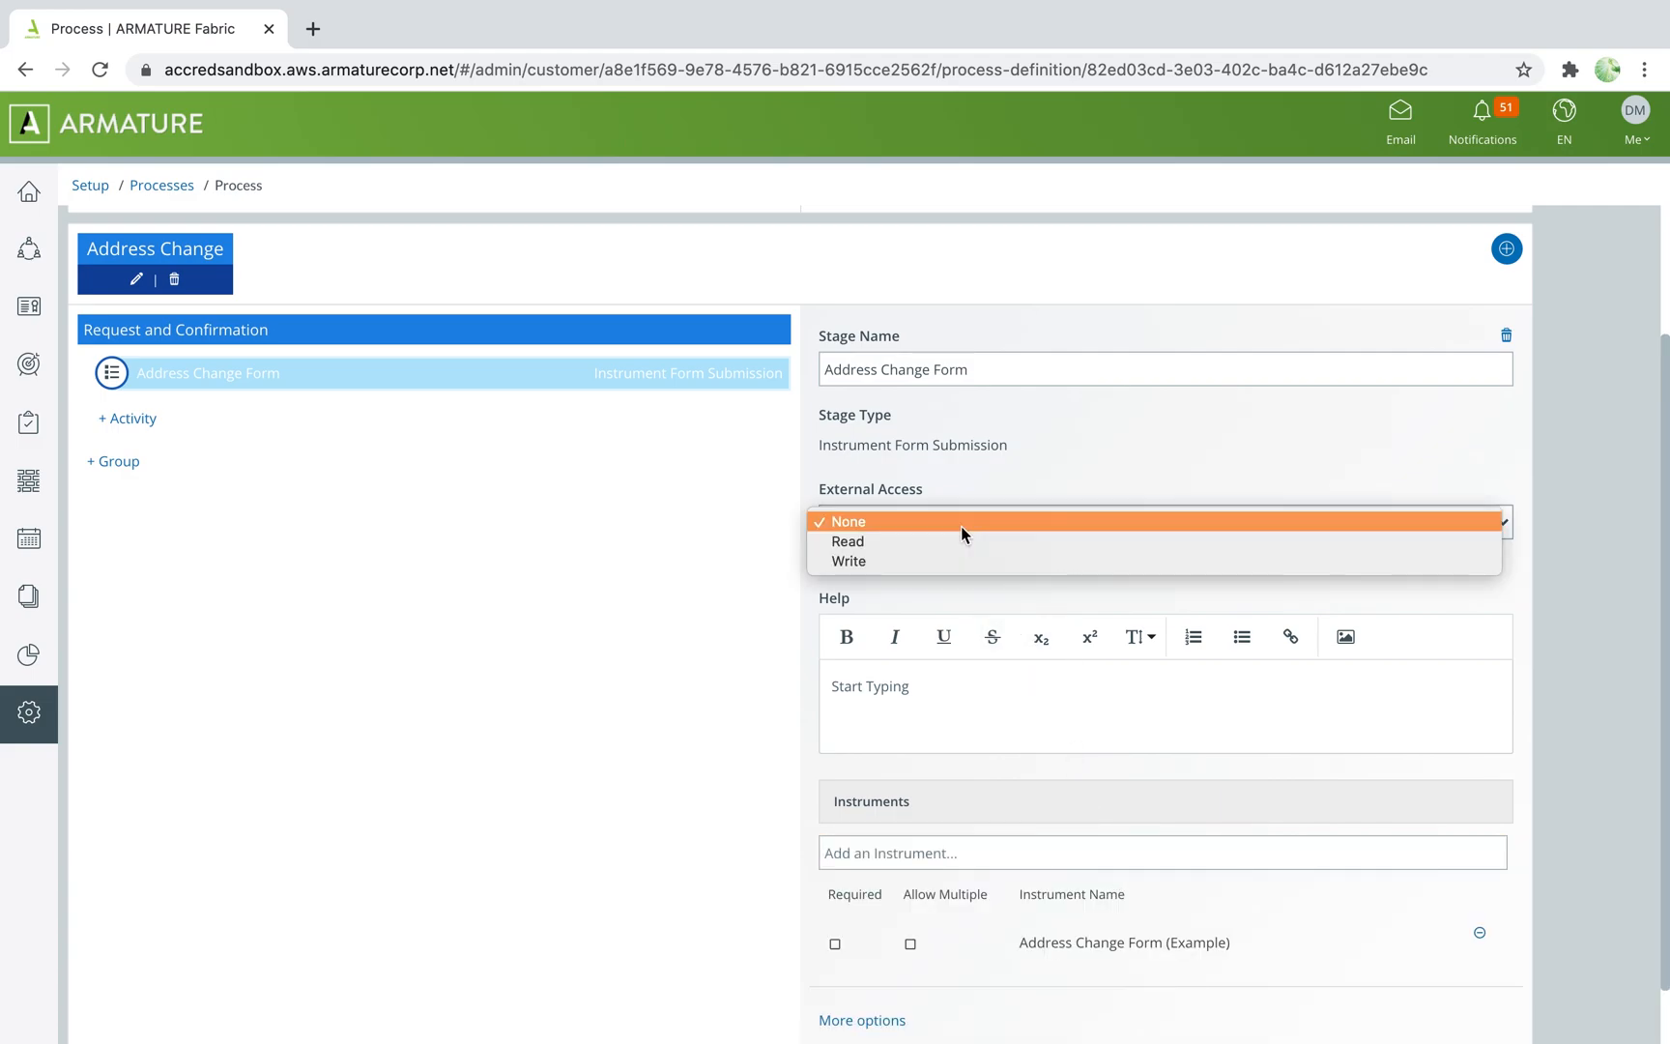
left_click(944, 561)
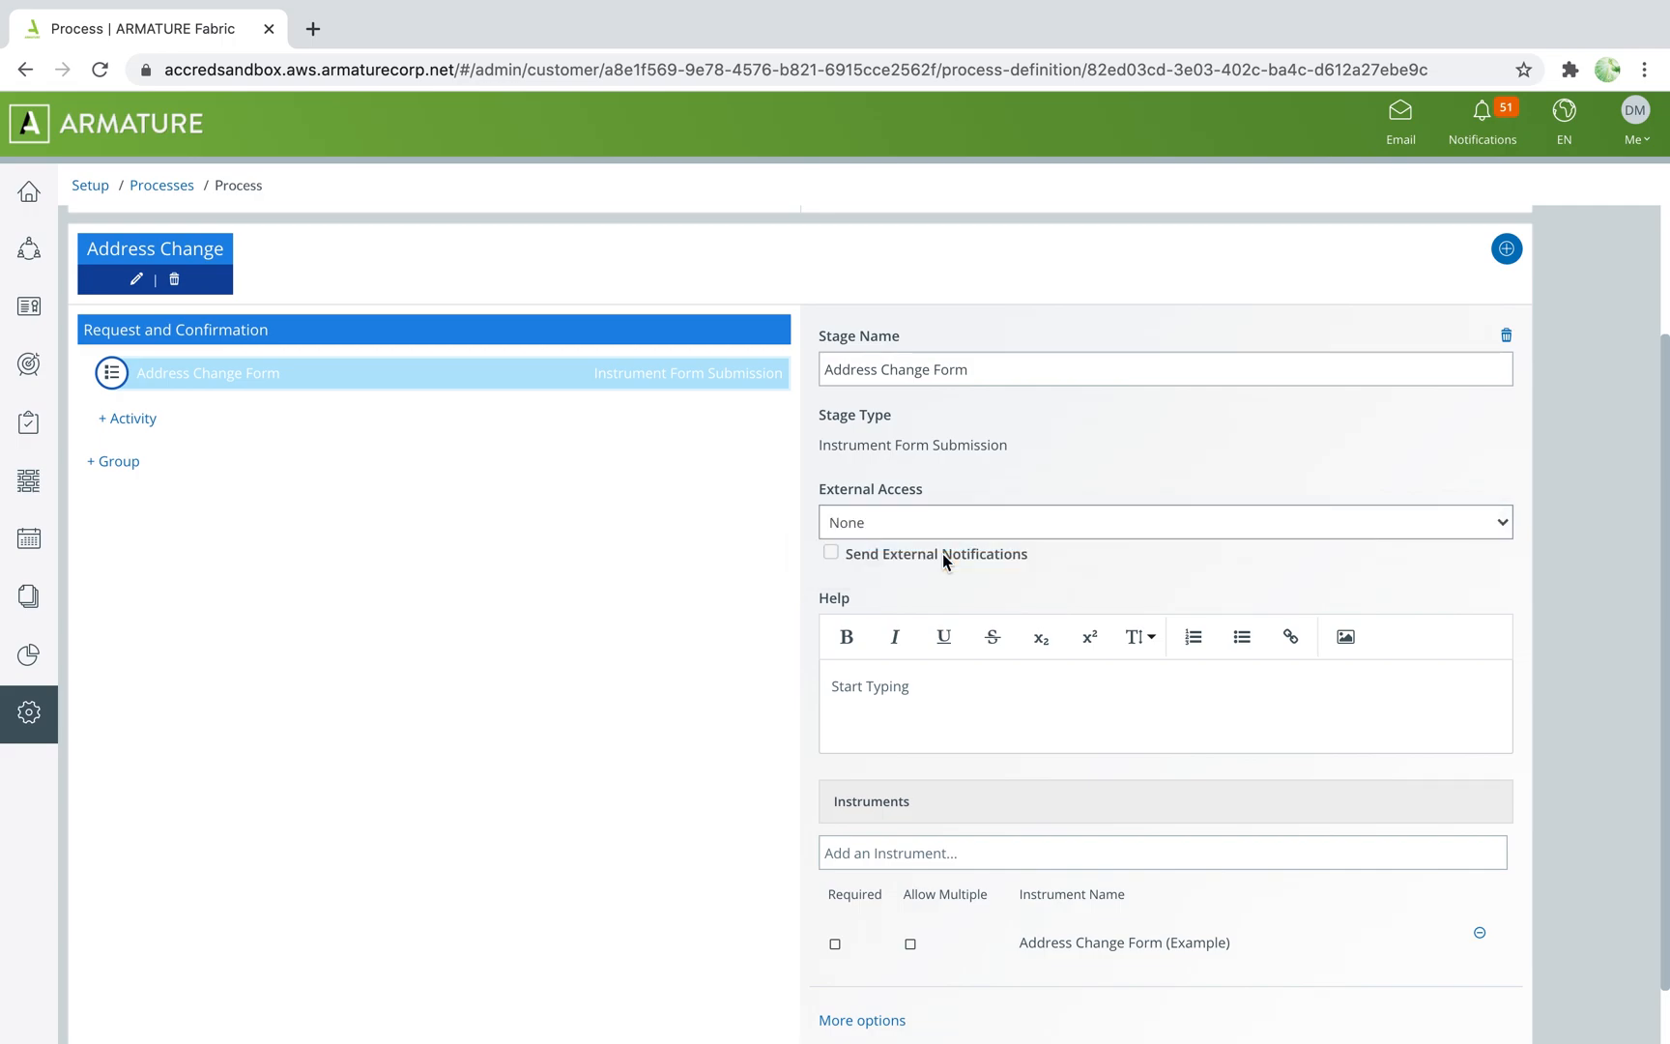
Show the additional options of the Address Change Form activity and save its settings.
left_click(854, 1022)
scroll(1197, 794, "down", 6)
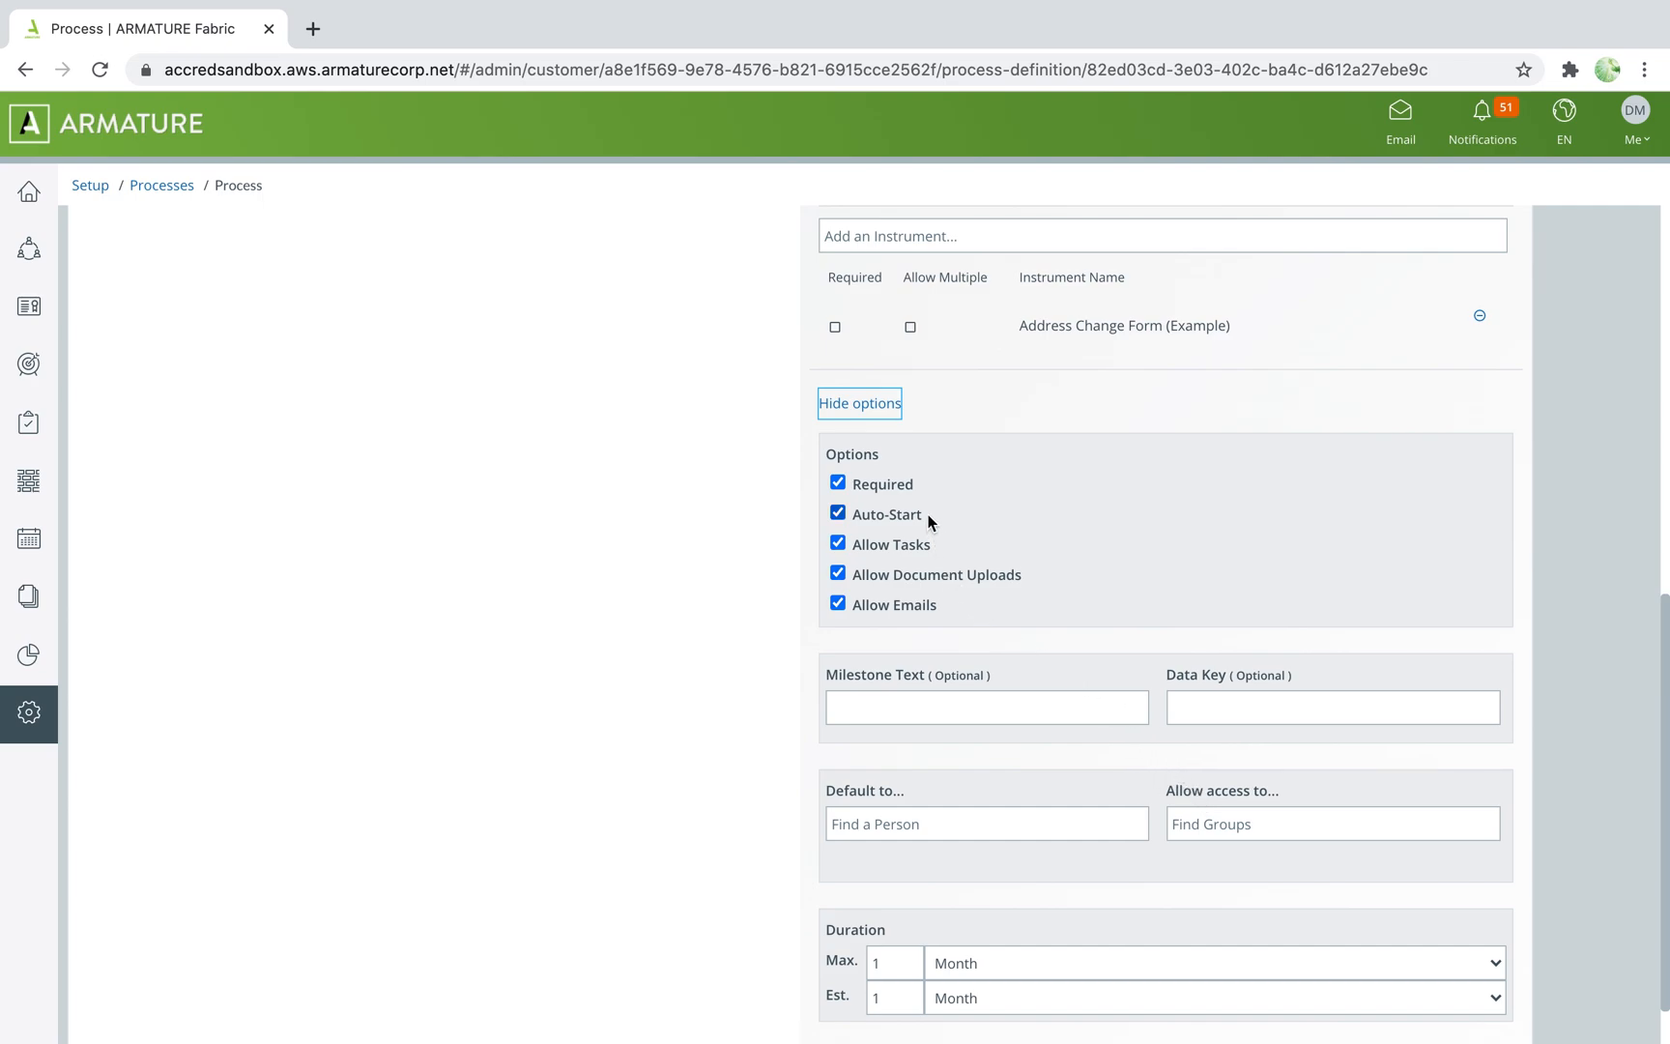
scroll(956, 529, "down", 1)
left_click(1463, 1030)
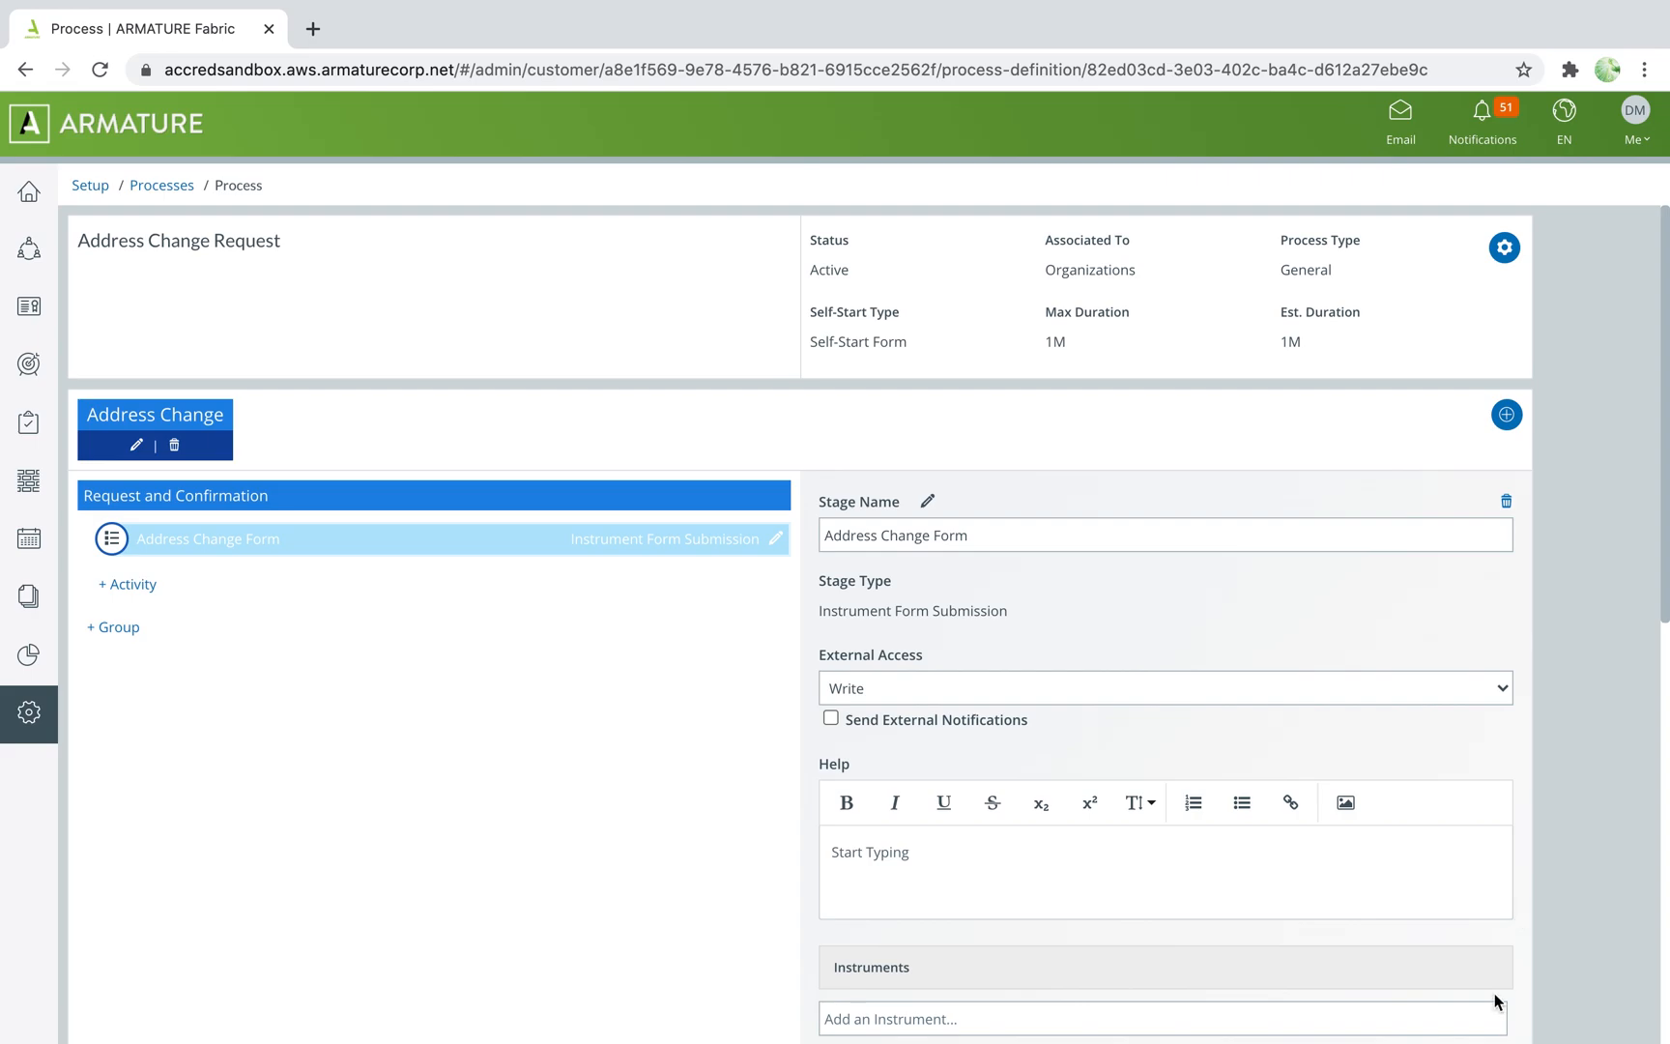
Add a Confirmation activity named Confirm Address Change to the Request and Confirmation group.
left_click(131, 585)
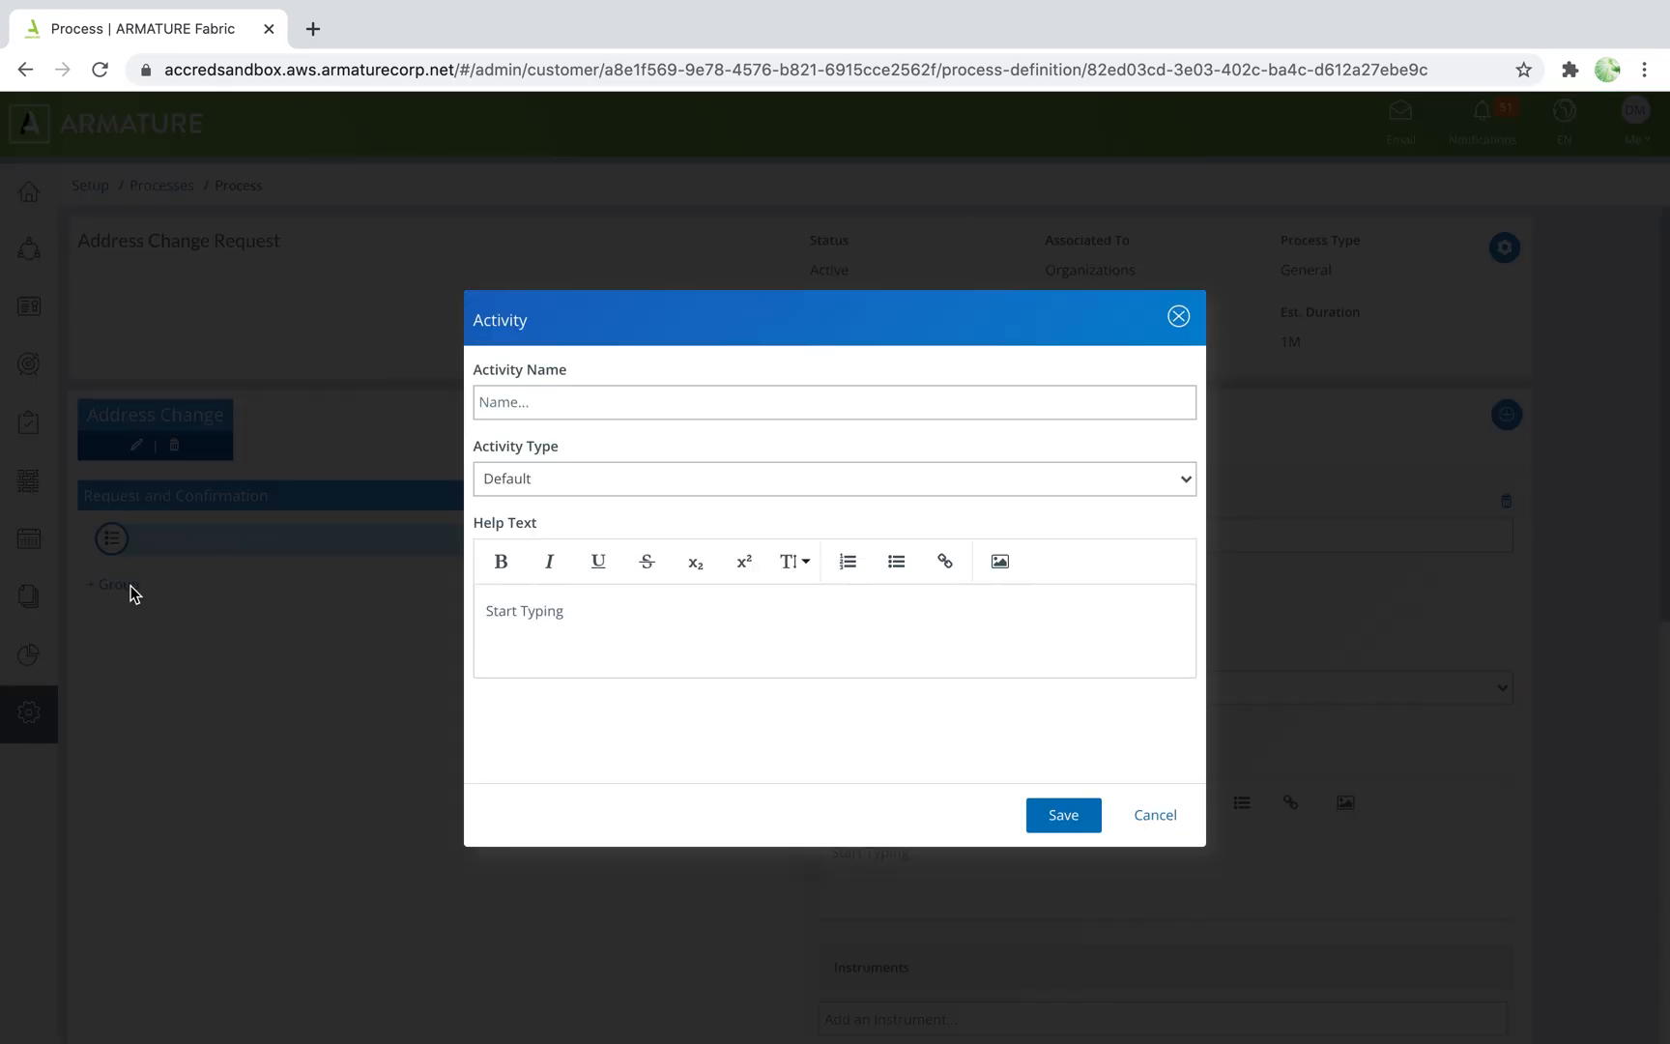
left_click(538, 499)
left_click(553, 515)
left_click(615, 404)
type("Confirm Address Change")
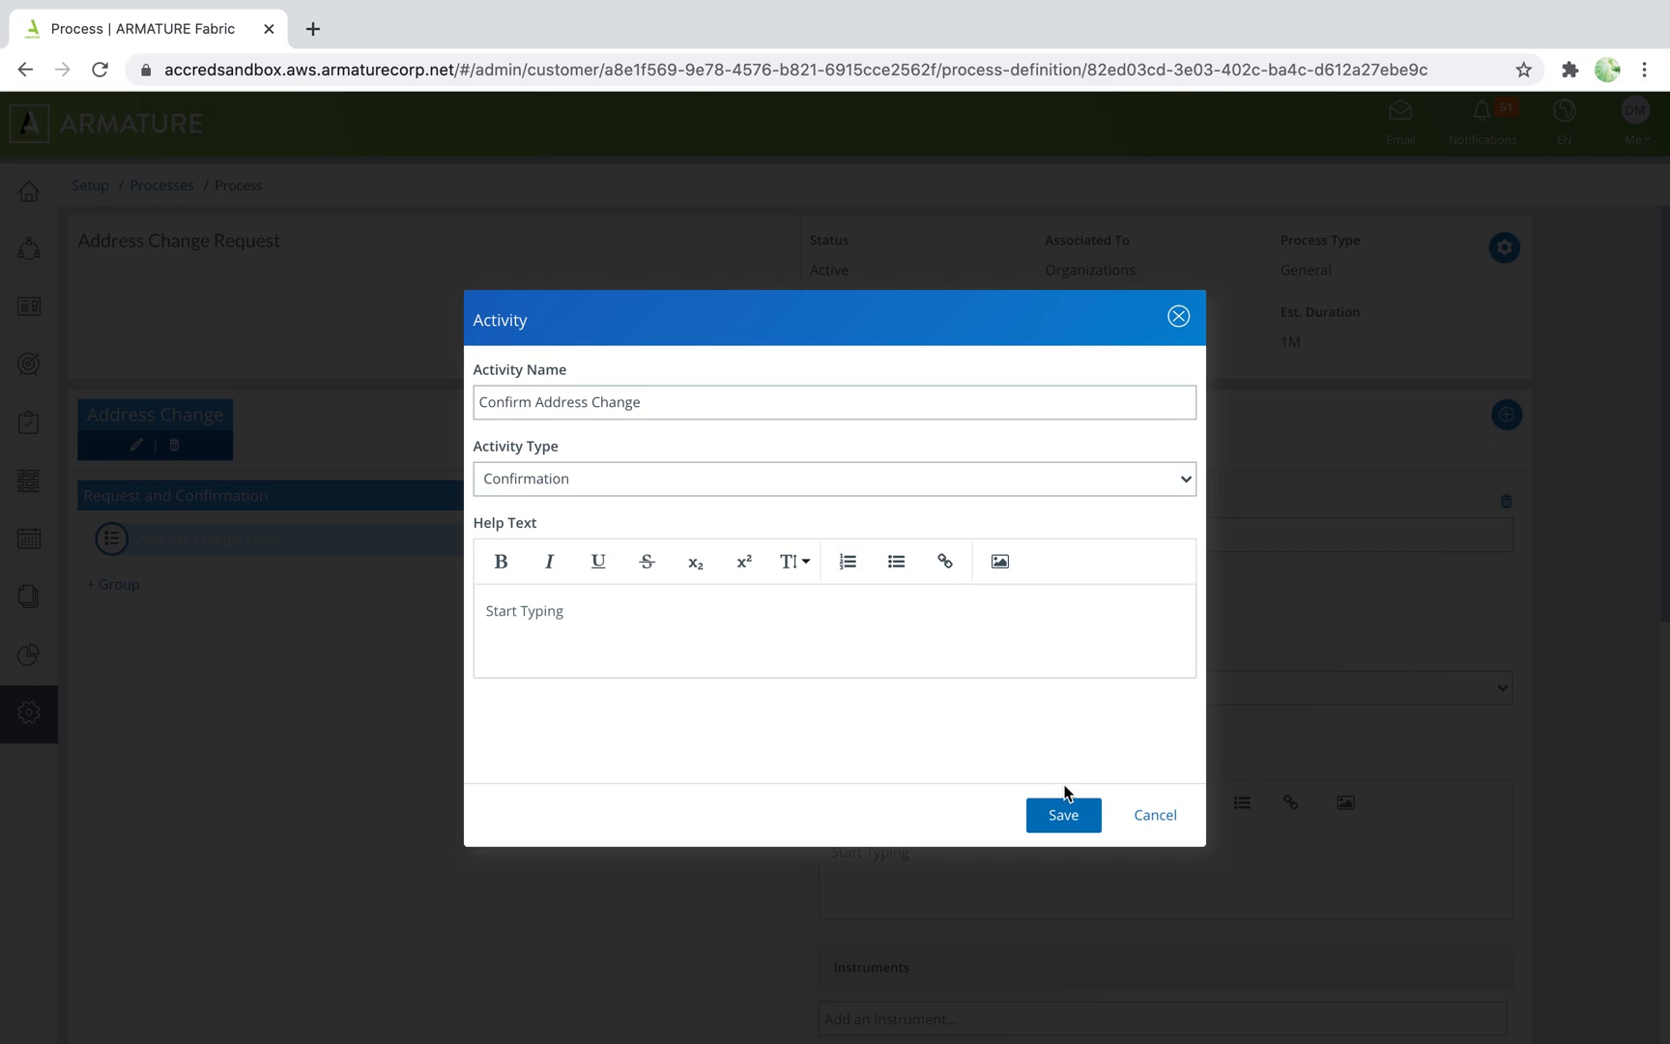
left_click(1068, 814)
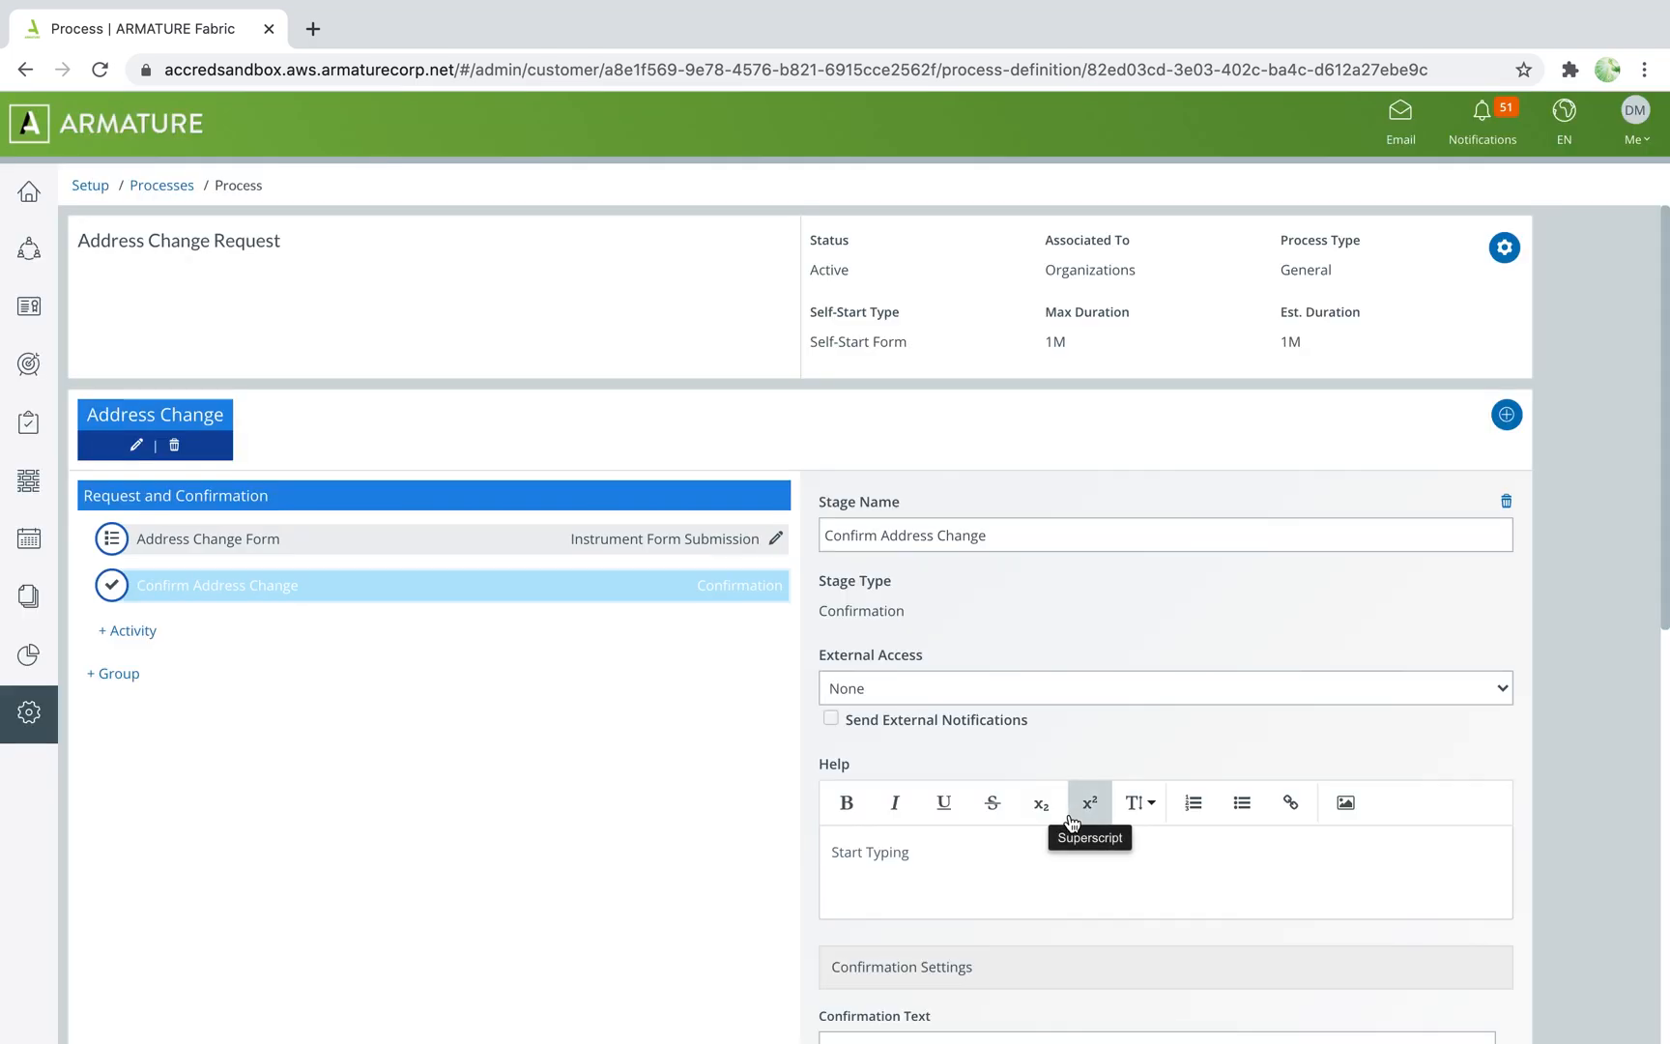
Keep the Confirm Address Change activity's external access at None, choose the staff member as its default assignee, and save the activity.
left_click(992, 686)
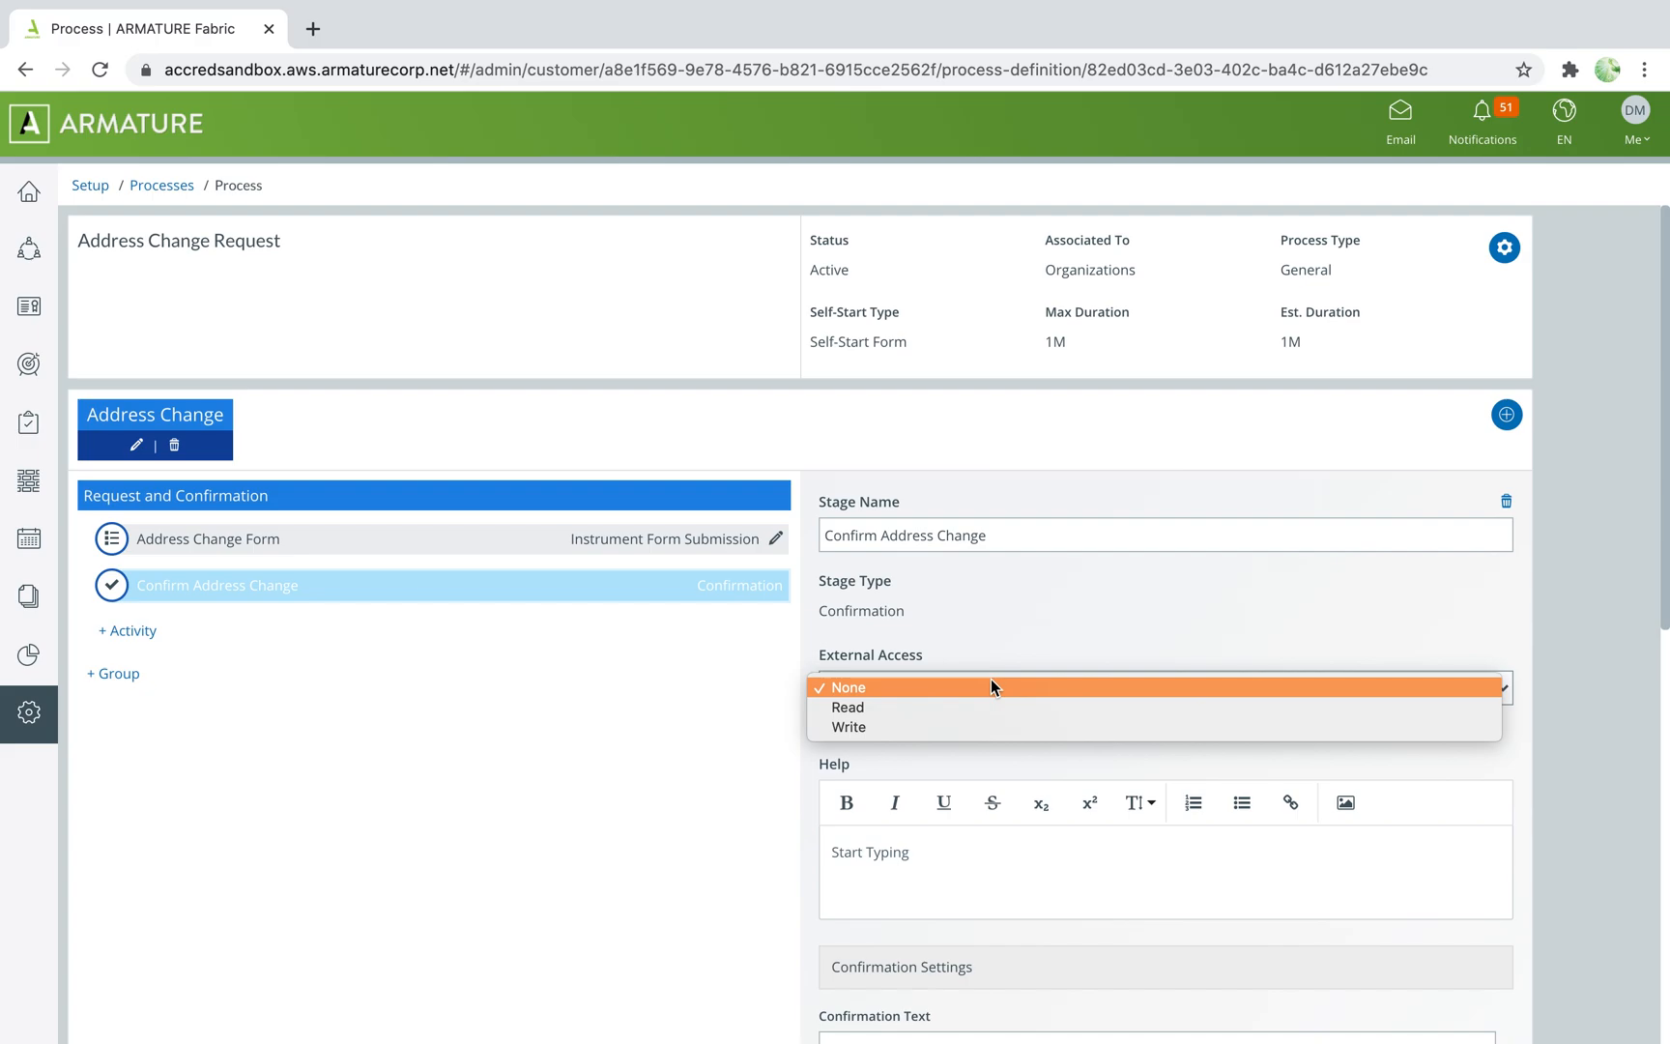
left_click(991, 686)
scroll(1050, 745, "down", 8)
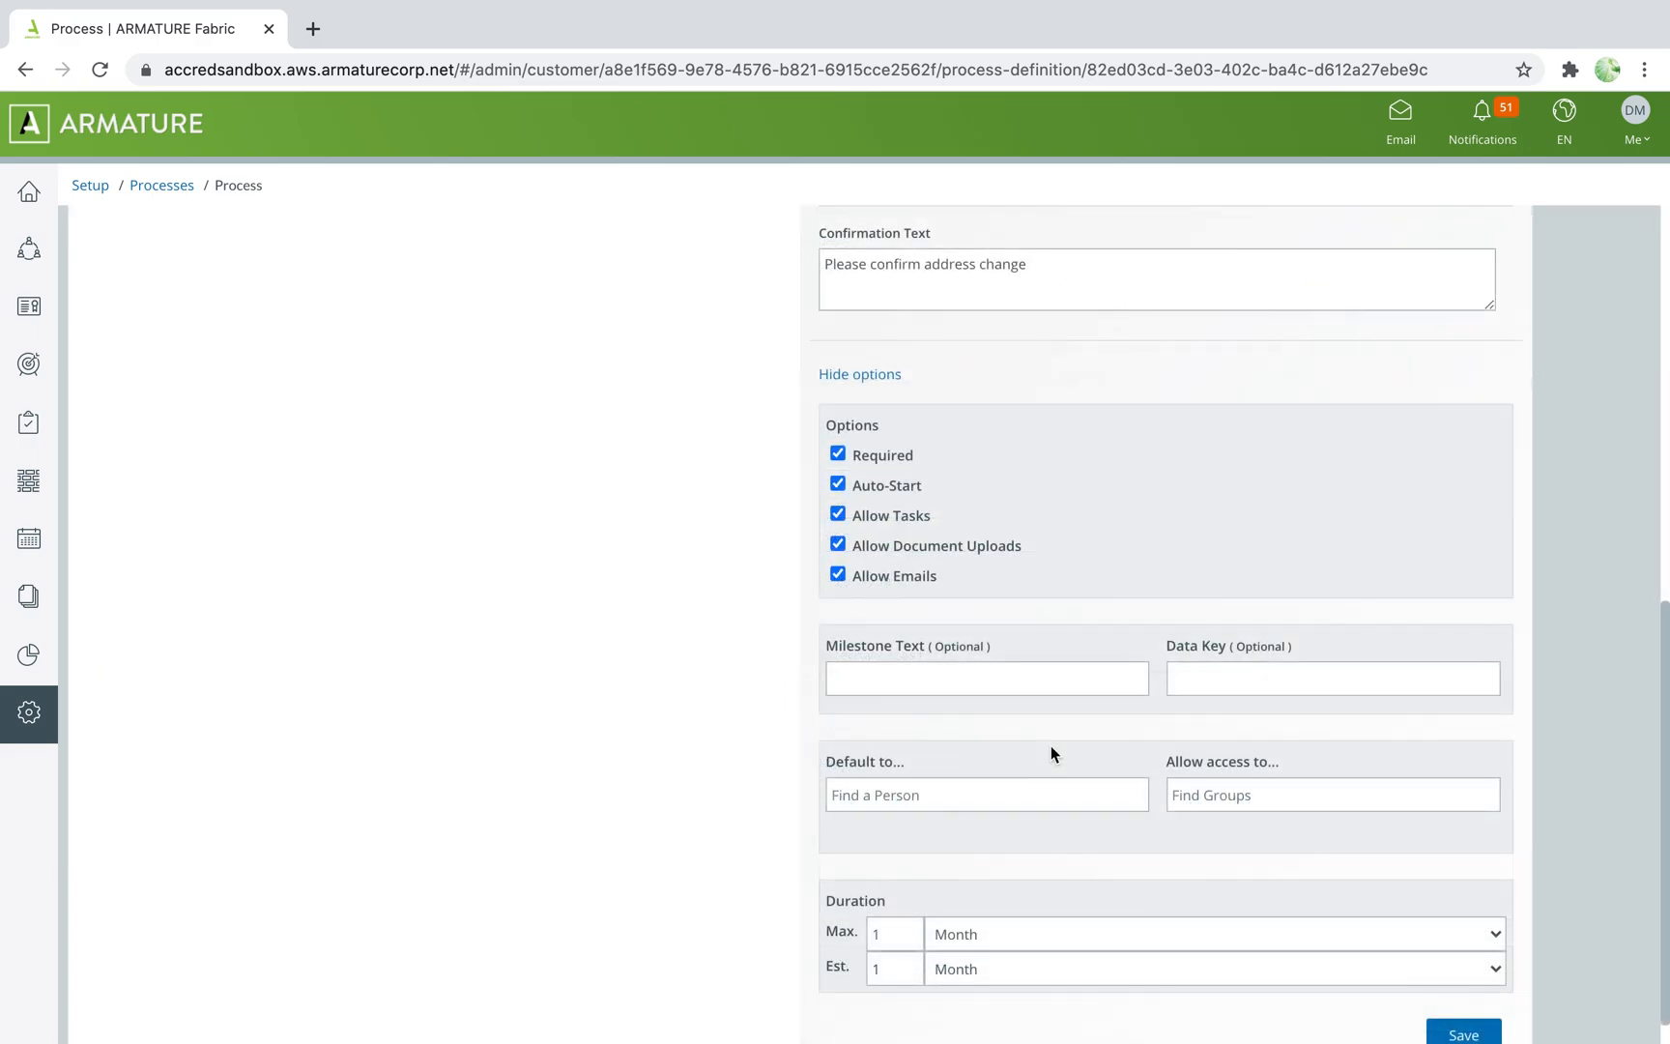
left_click(1059, 795)
type("Du")
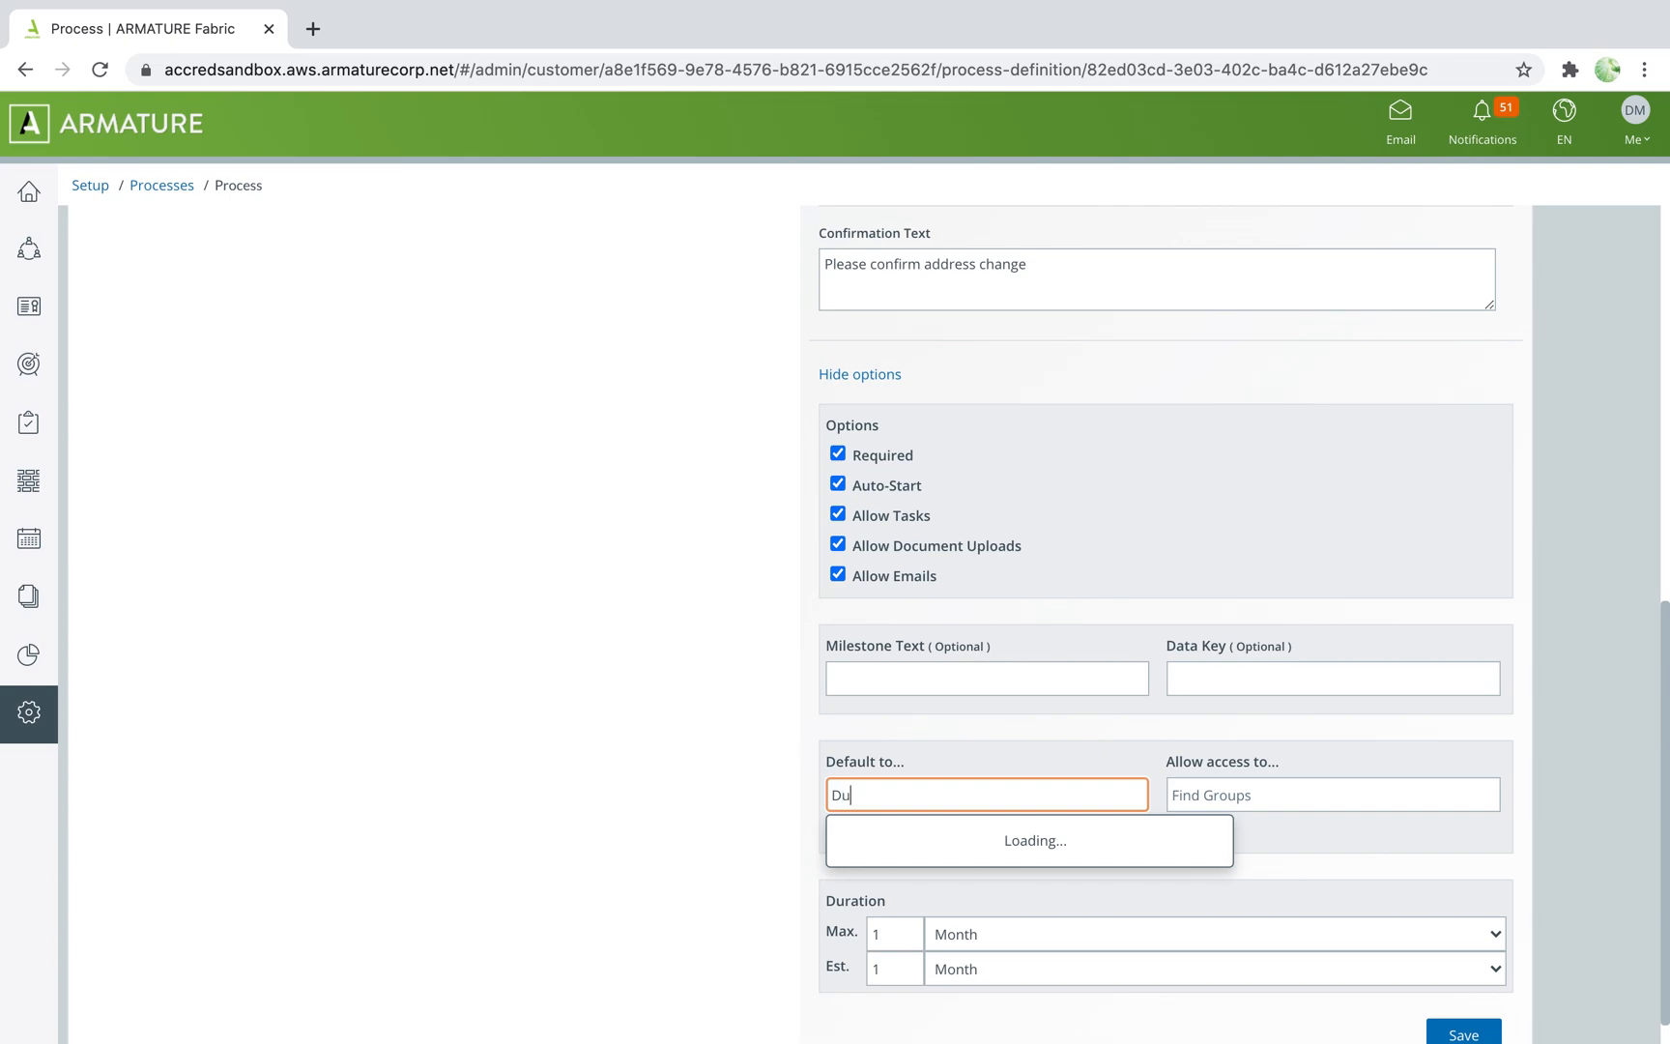
type("n")
left_click(1079, 843)
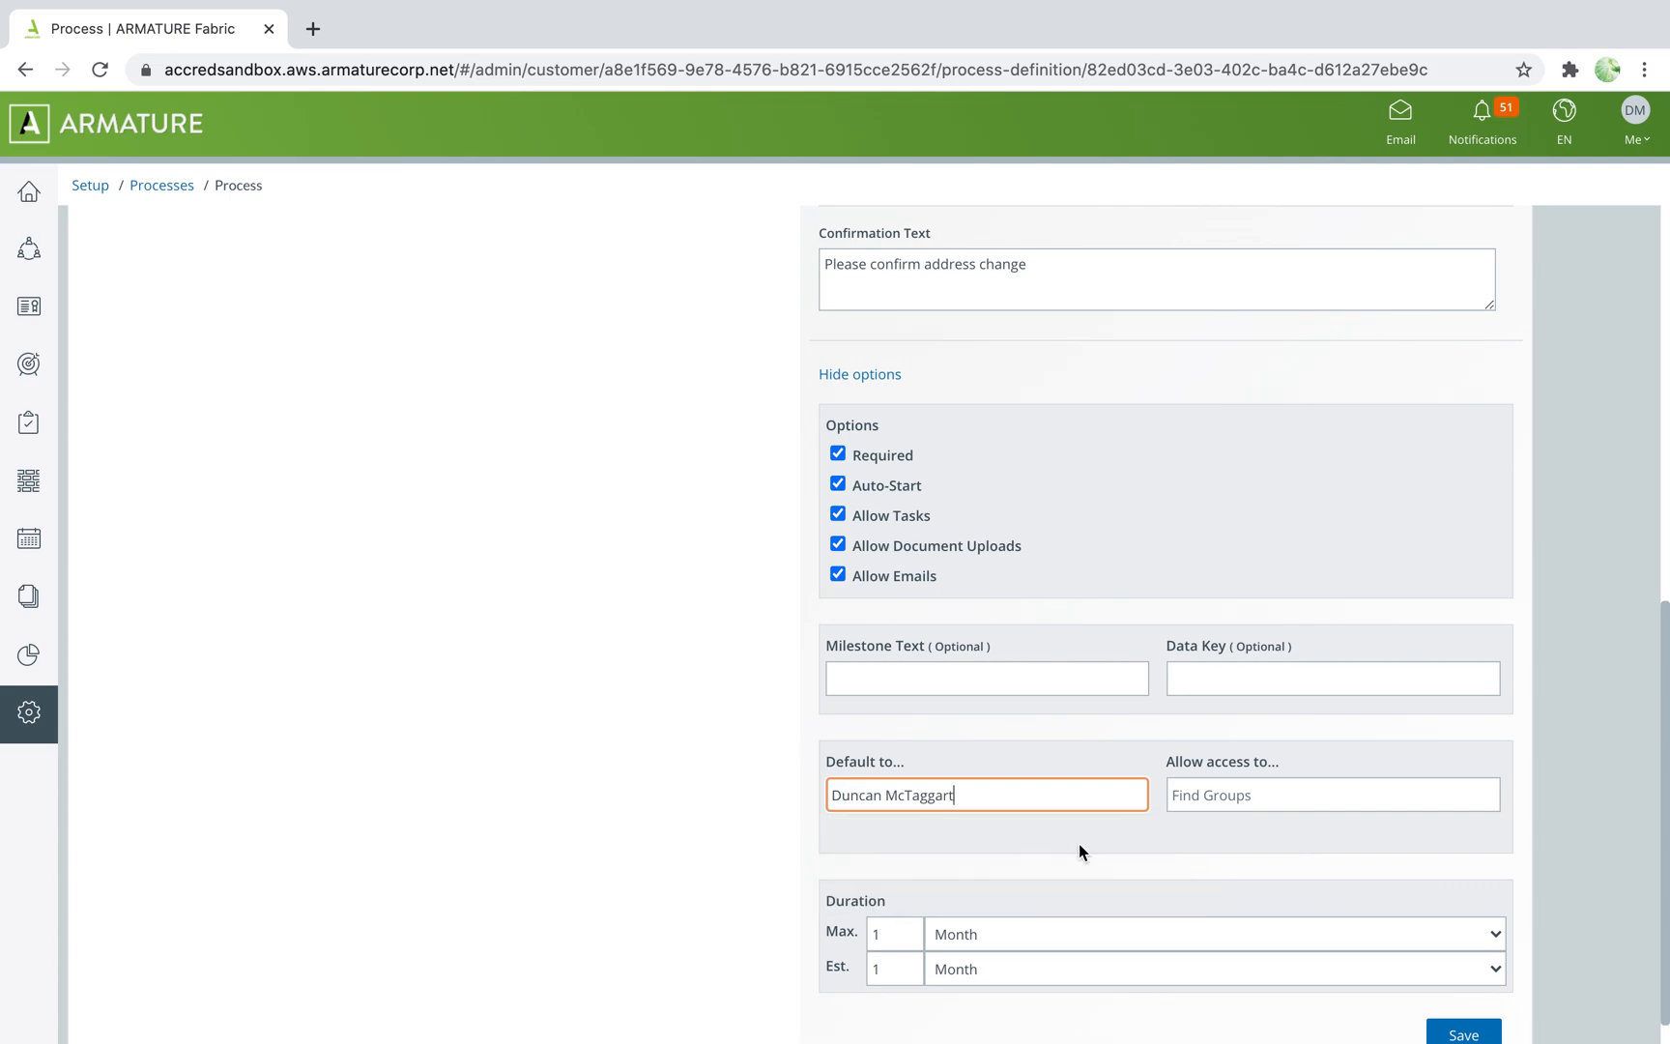
left_click(1462, 1033)
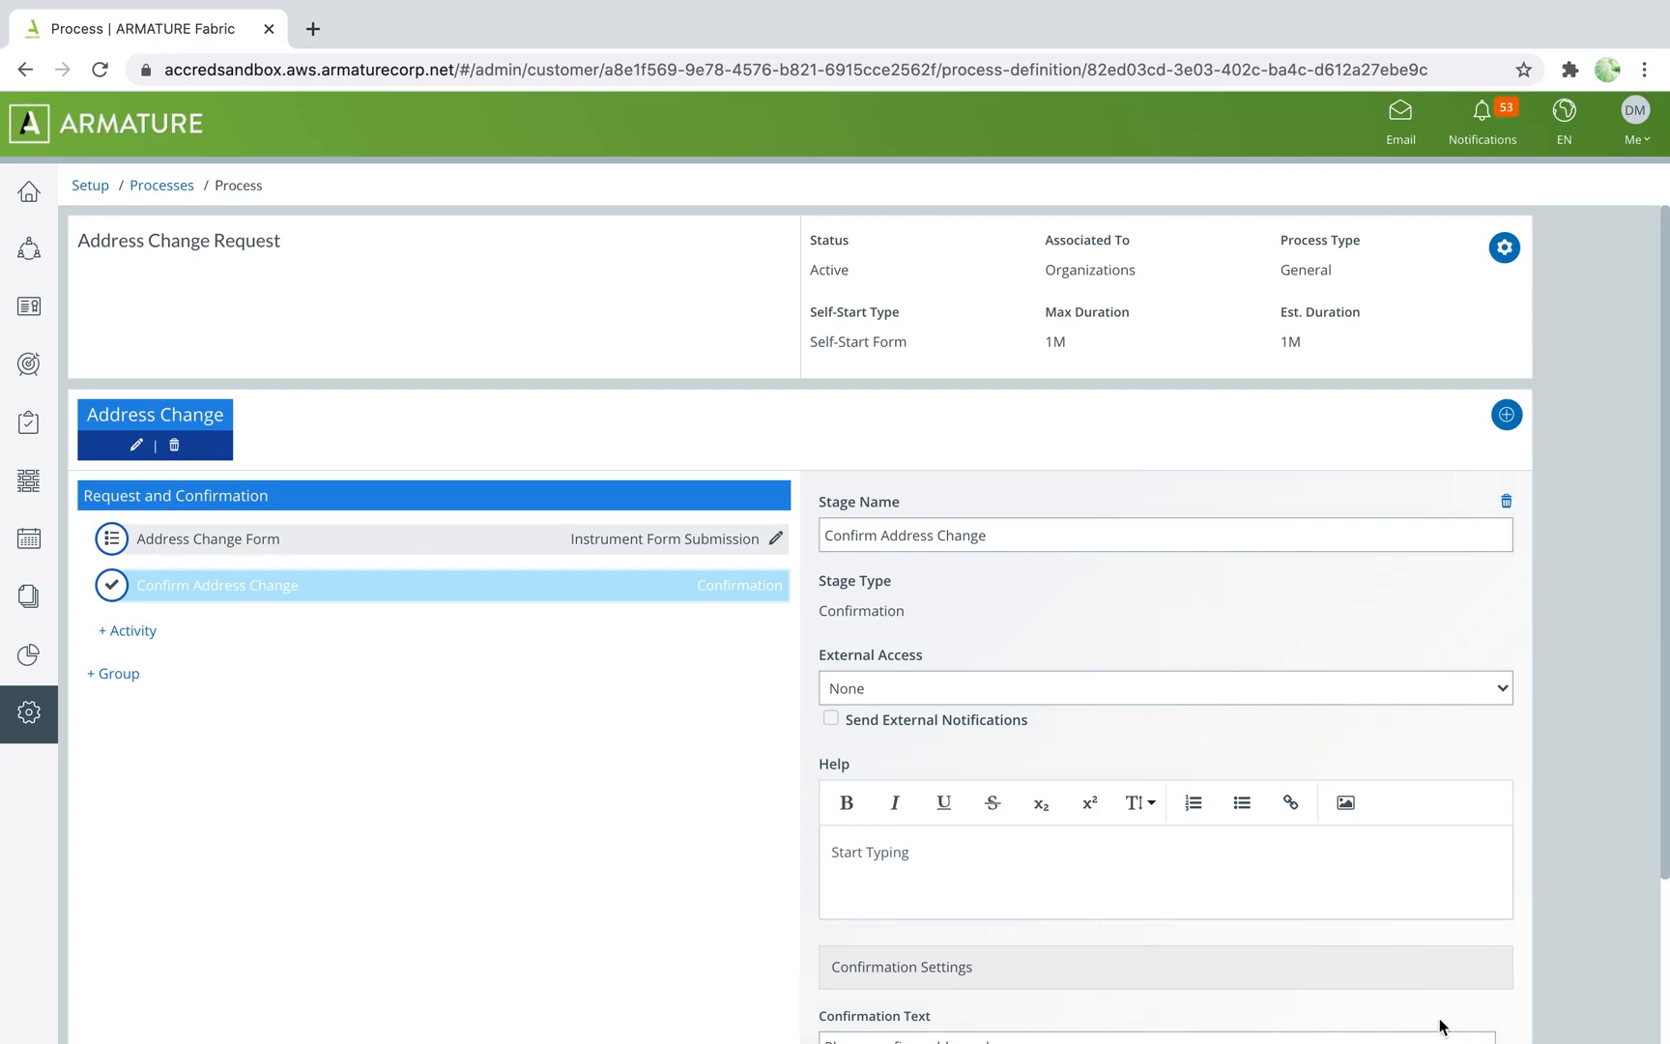
Add a Publication activity named Send Confirmation Email to the Request and Confirmation group and save it with the Address Change Letter publication attached.
left_click(147, 632)
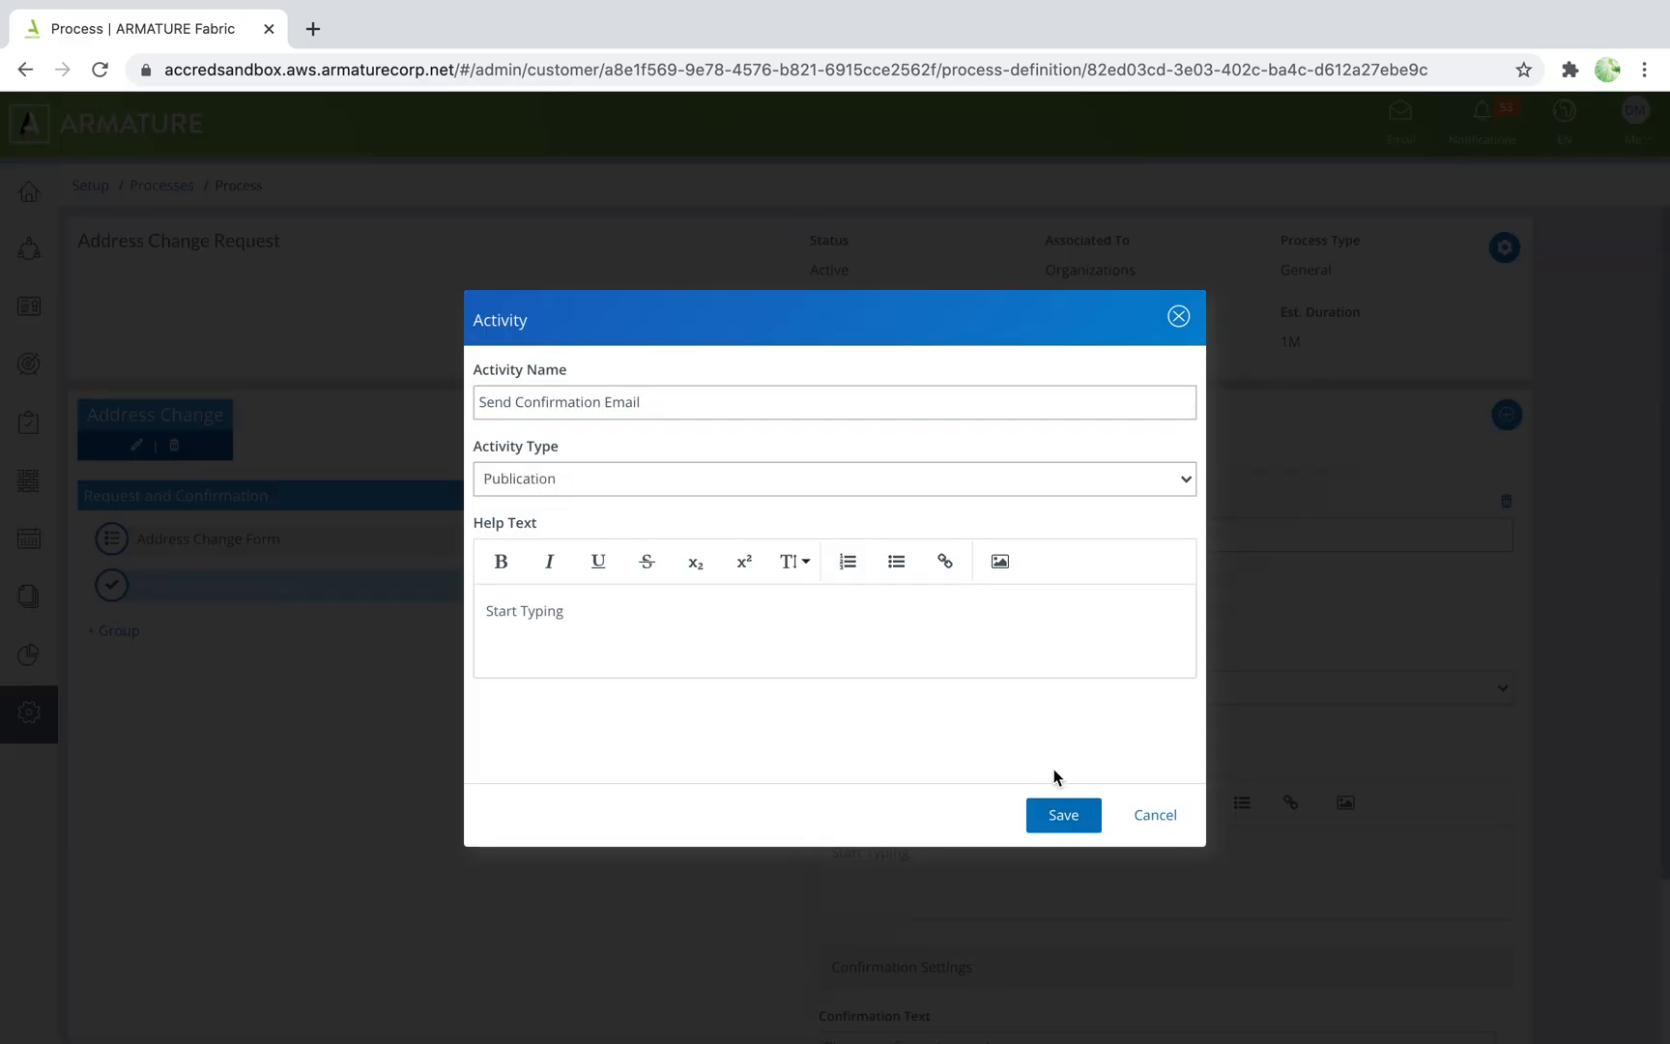
left_click(1052, 819)
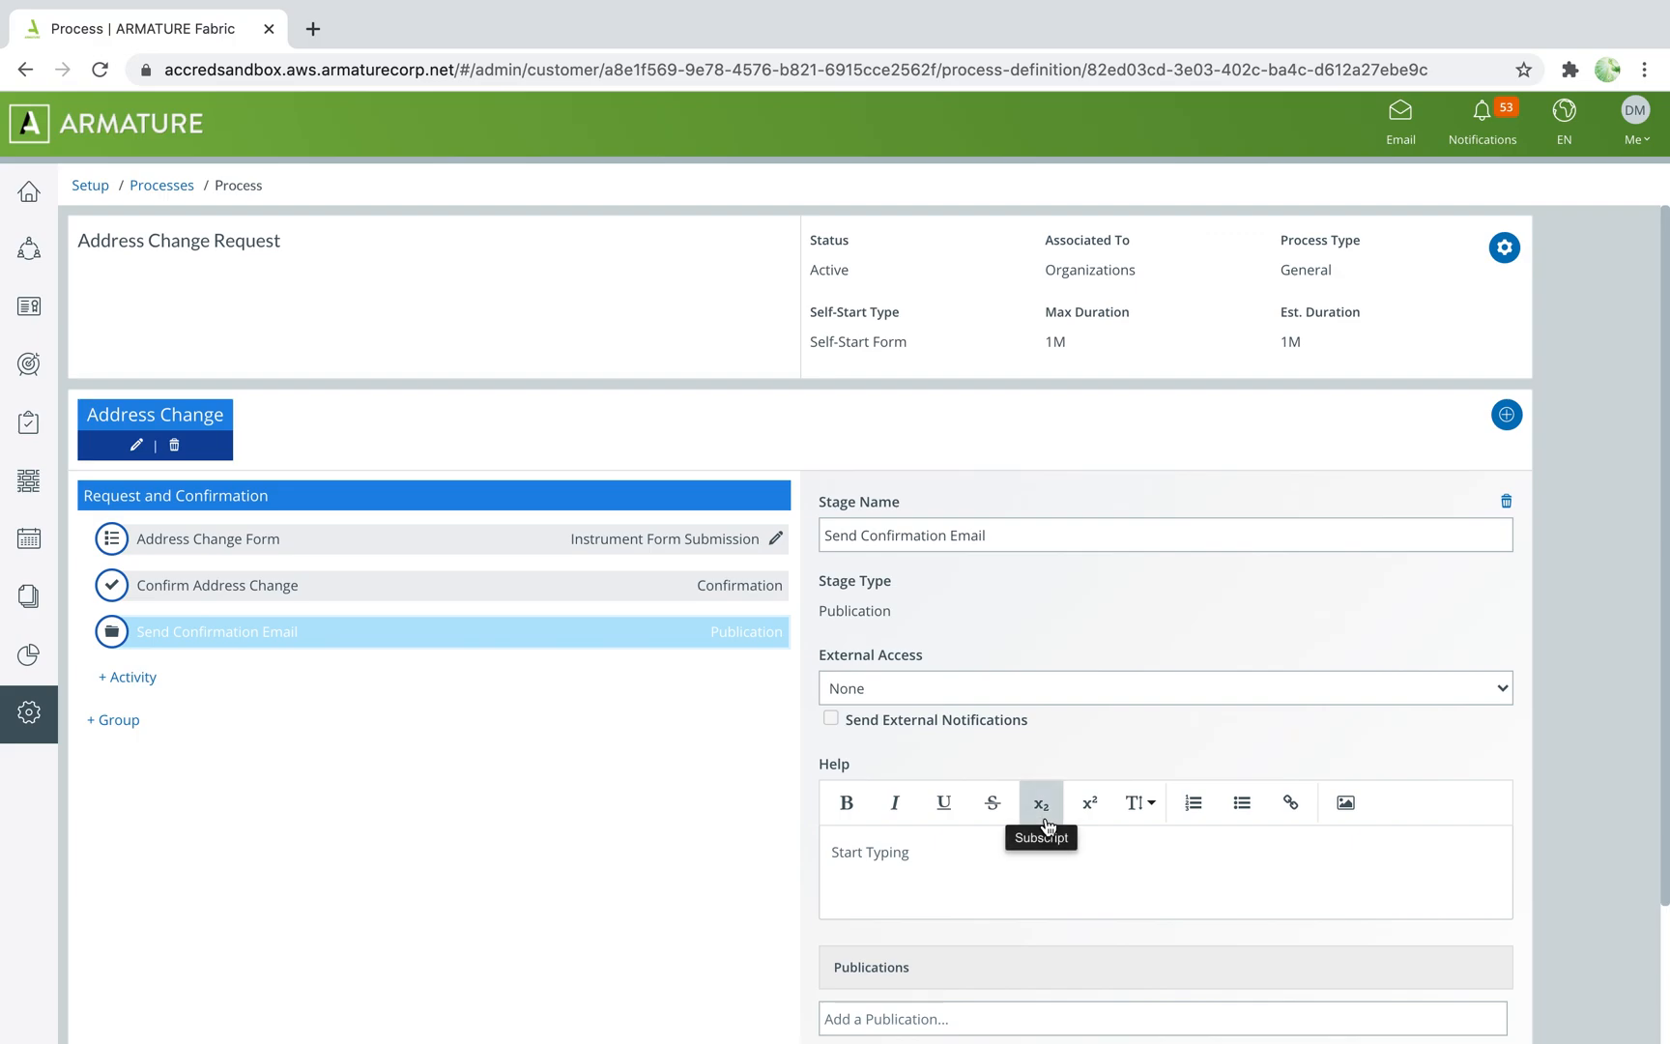
scroll(1049, 828, "down", 1)
left_click(966, 981)
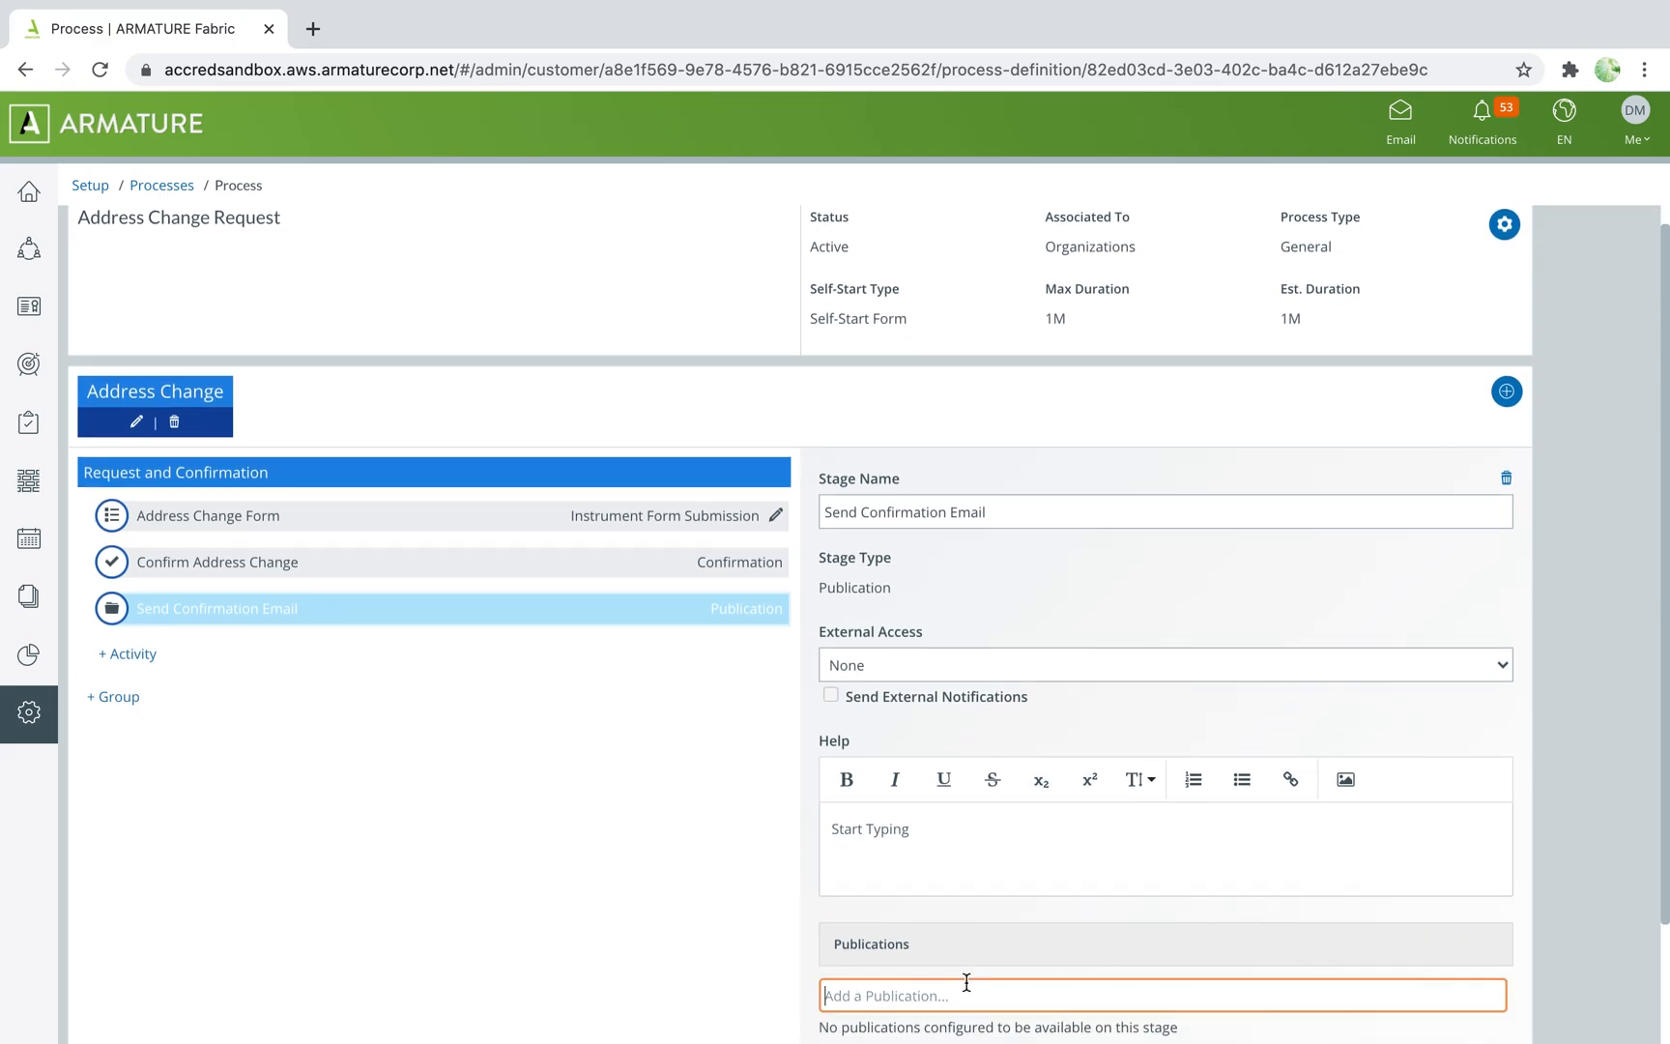
type("Address Change Letter")
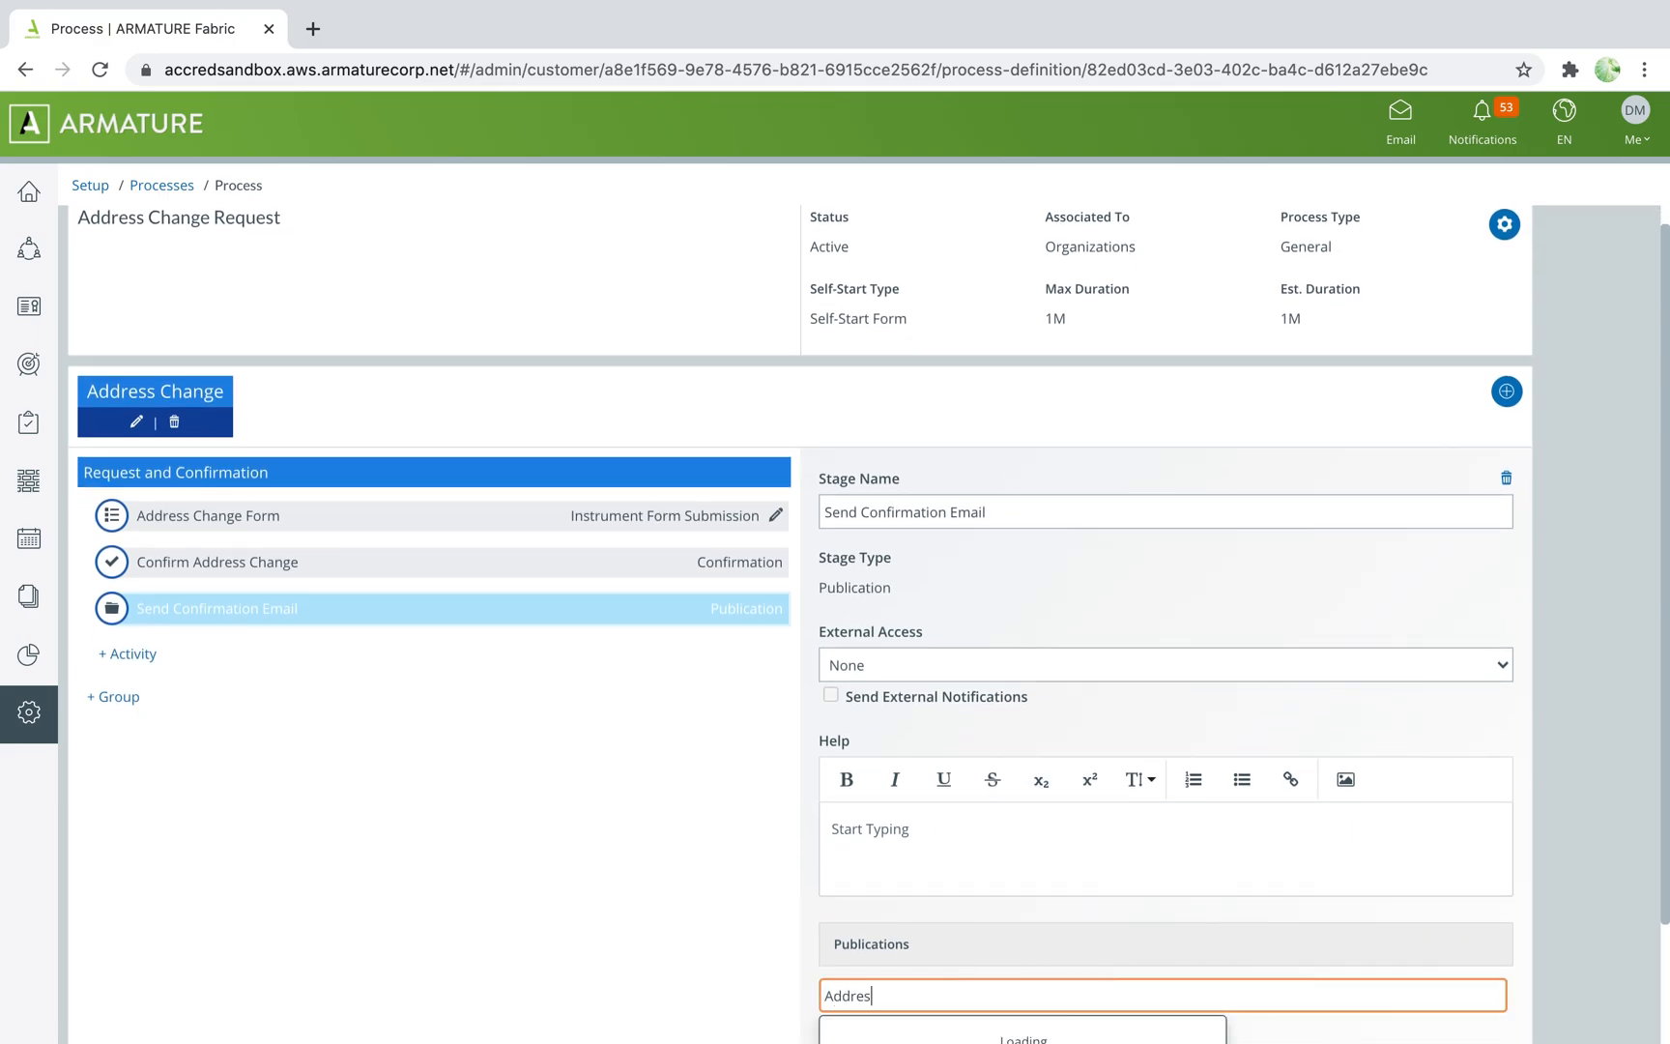
left_click(988, 1026)
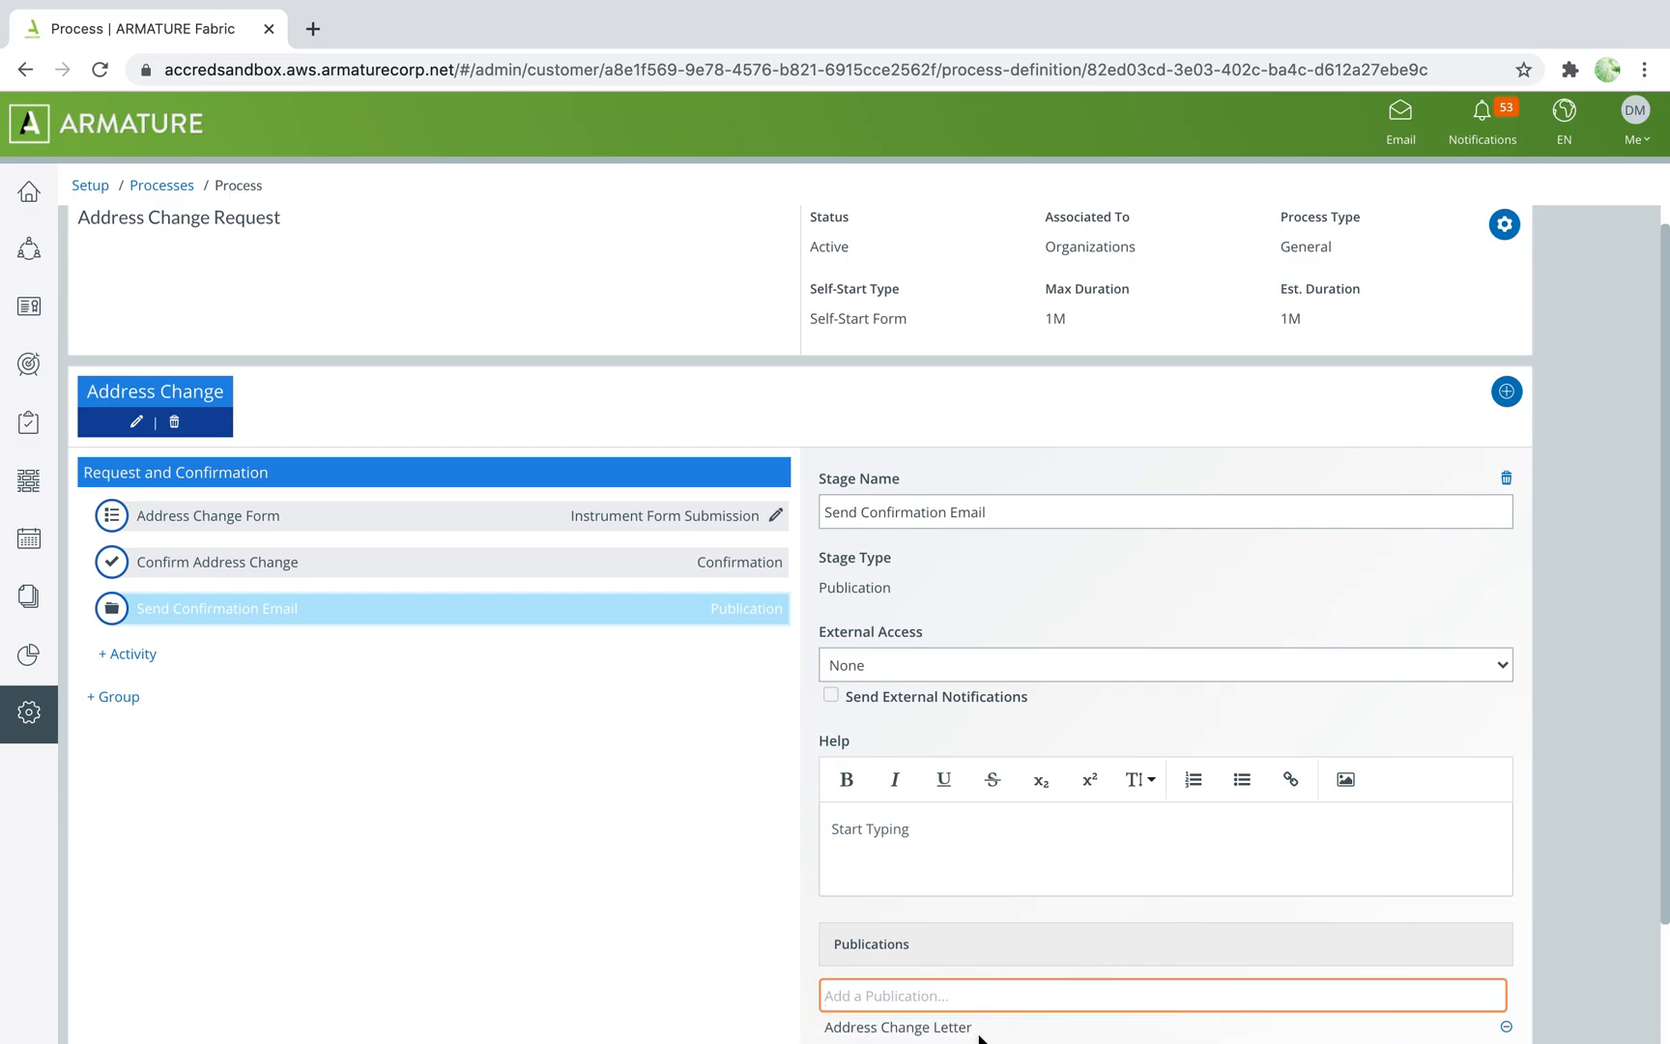
scroll(981, 1034, "down", 3)
left_click(1463, 999)
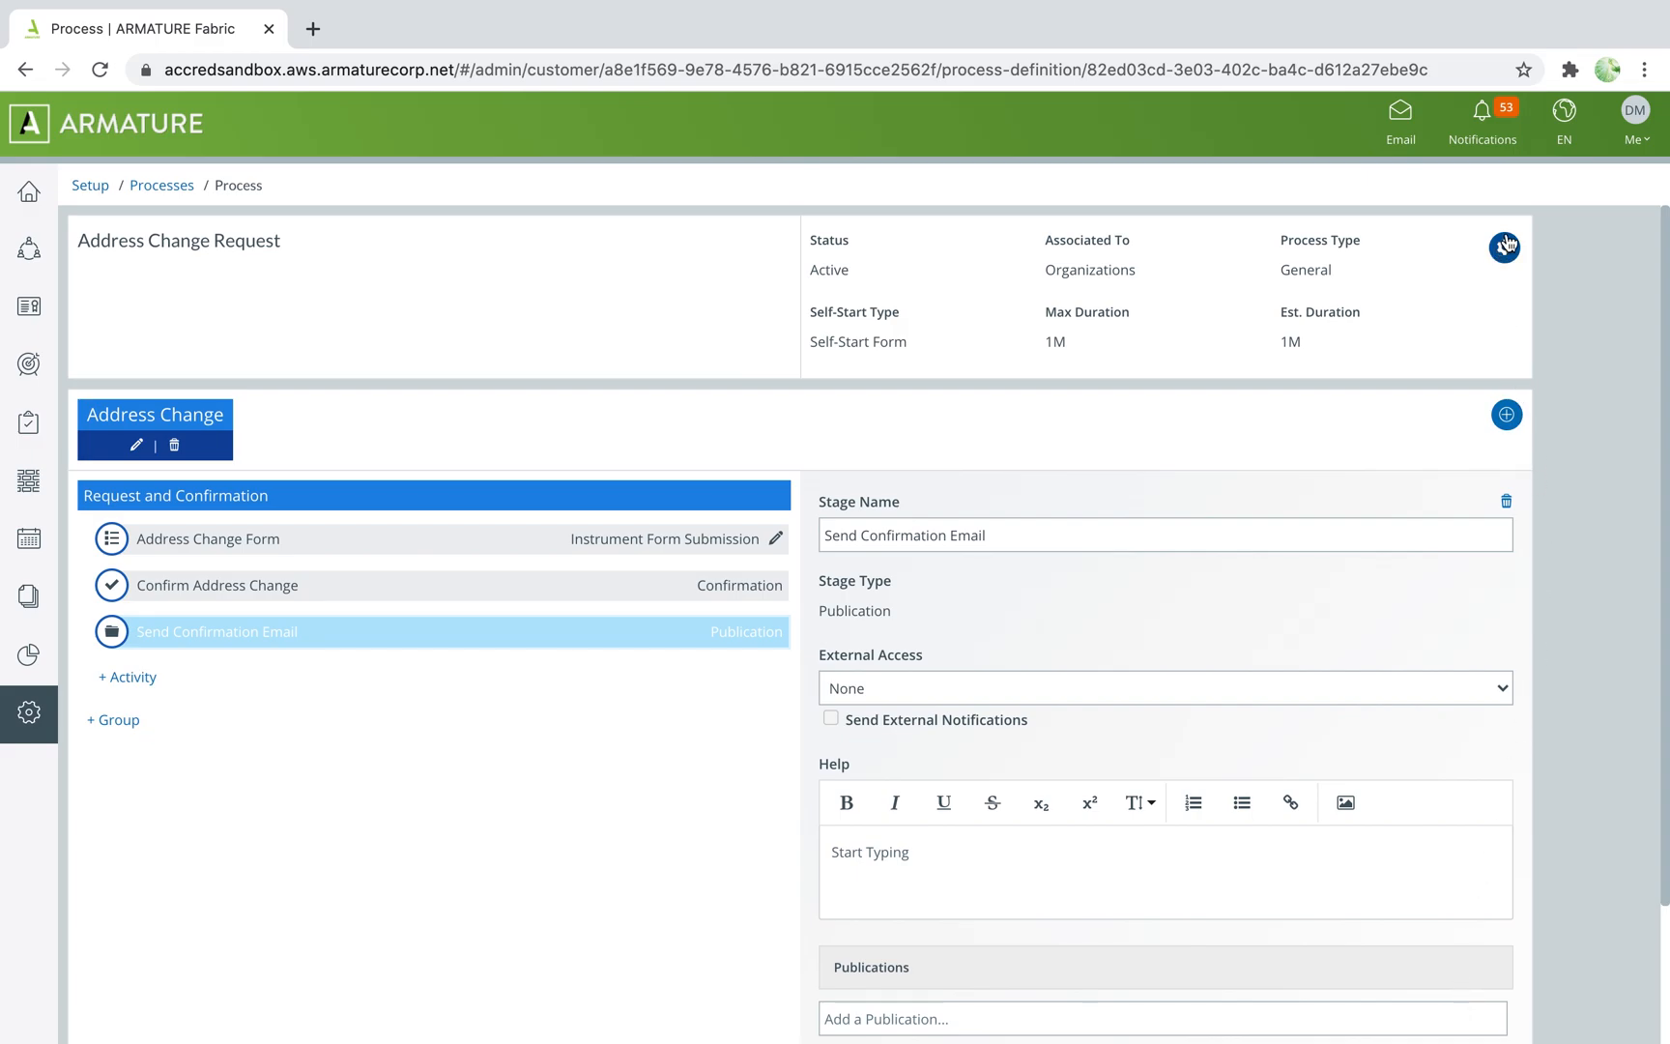
Publish the Address Change Request process with its form, confirmation and email activities.
left_click(1506, 244)
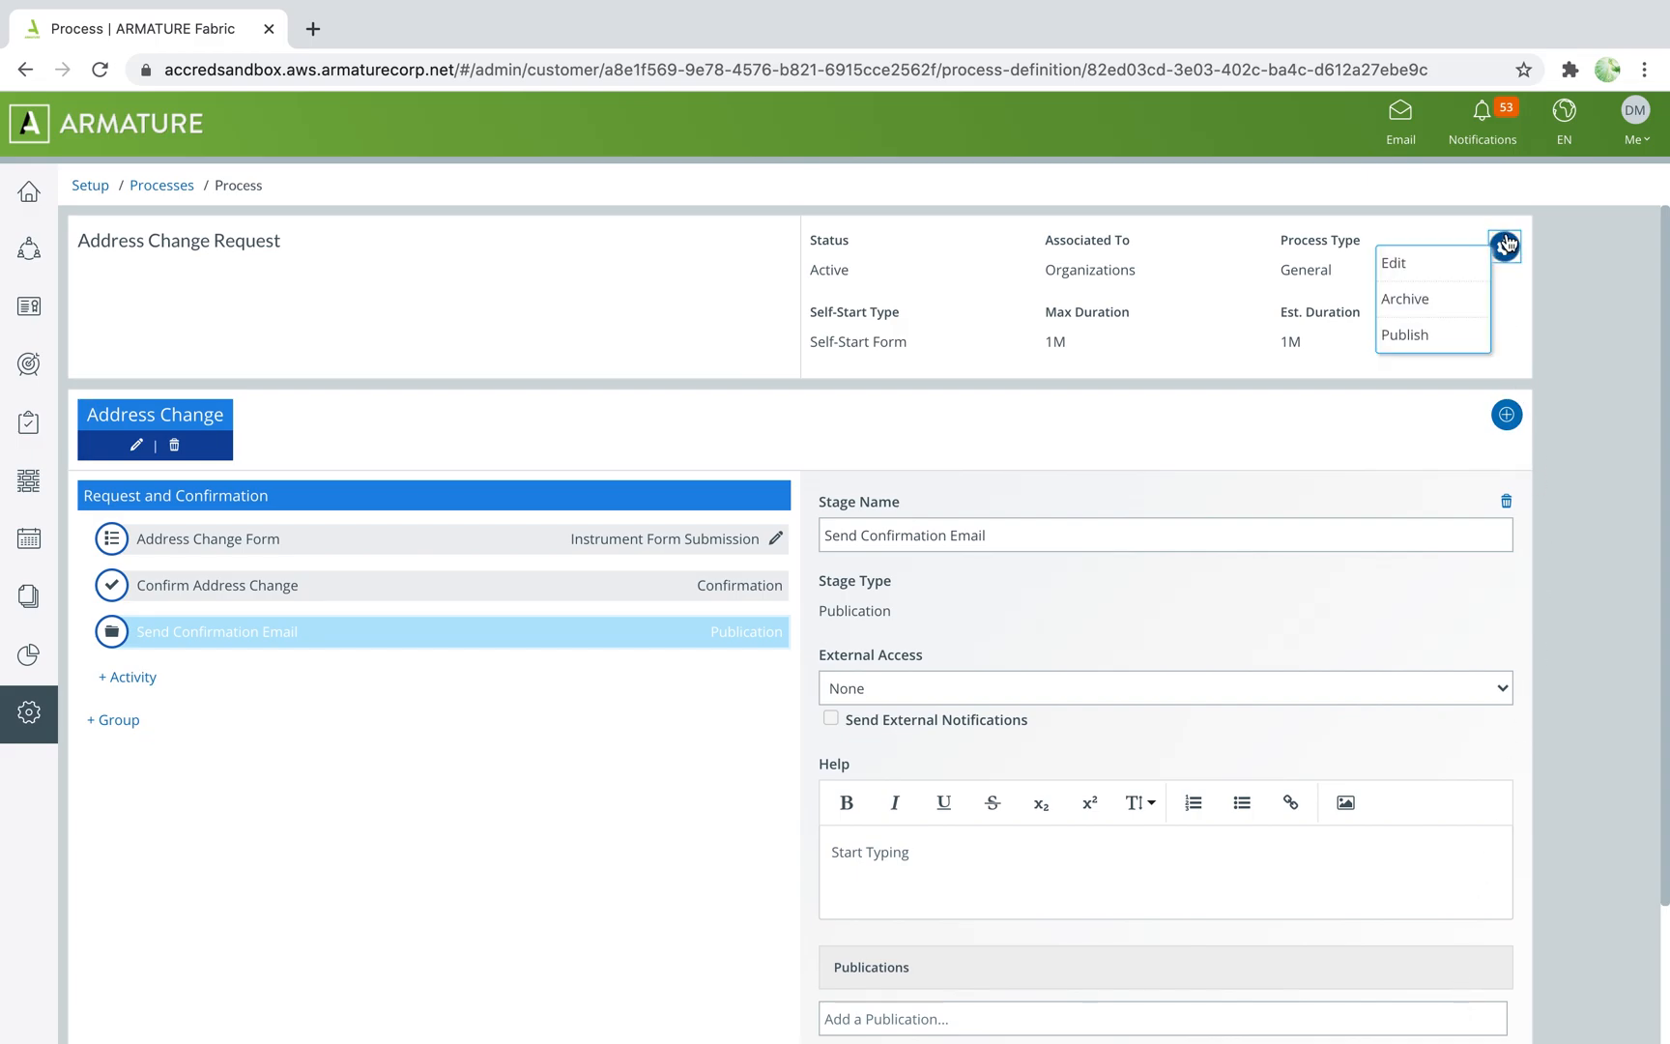
left_click(1440, 338)
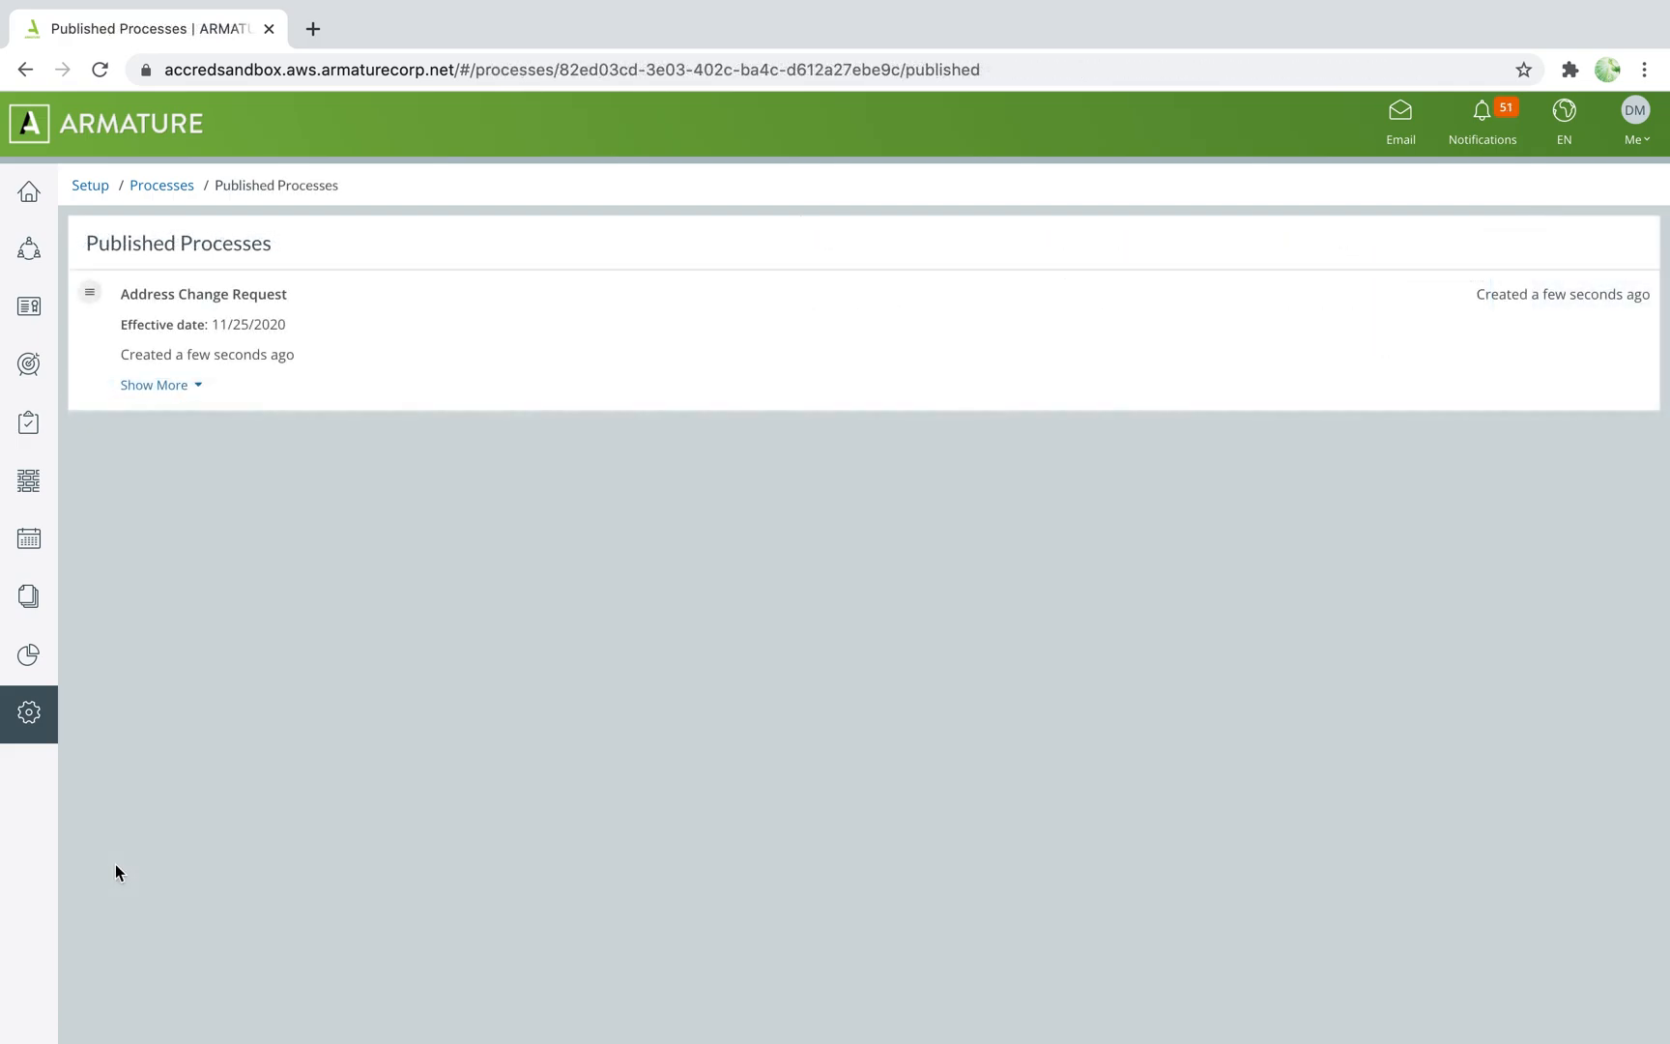